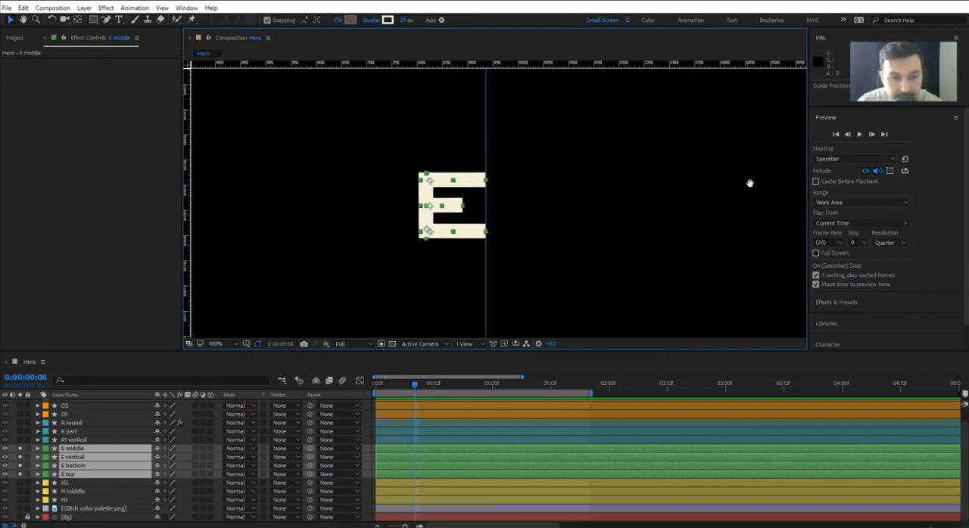
Add a vertical guide, unlock the guides to align it with the right end of the E's middle bar, and relock them.
left_click_drag(750, 183, 493, 217)
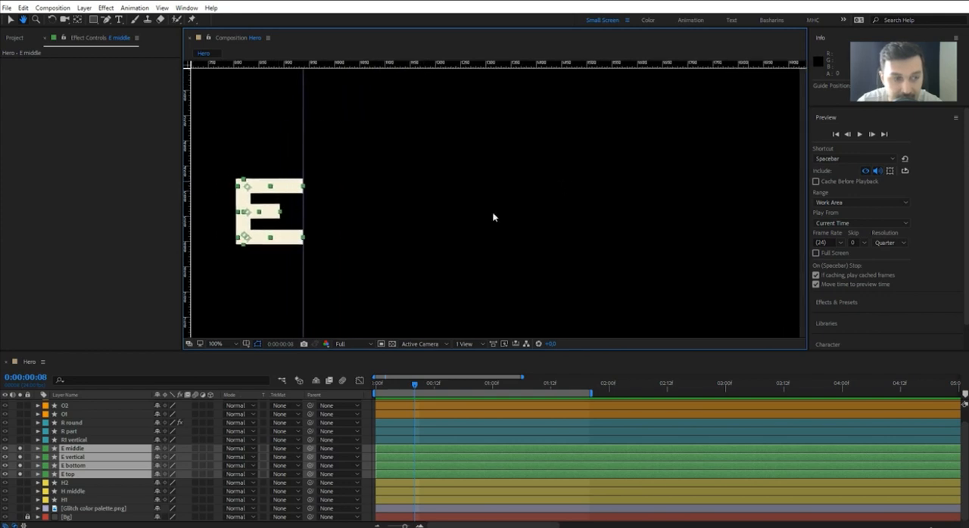
left_click_drag(189, 181, 278, 186)
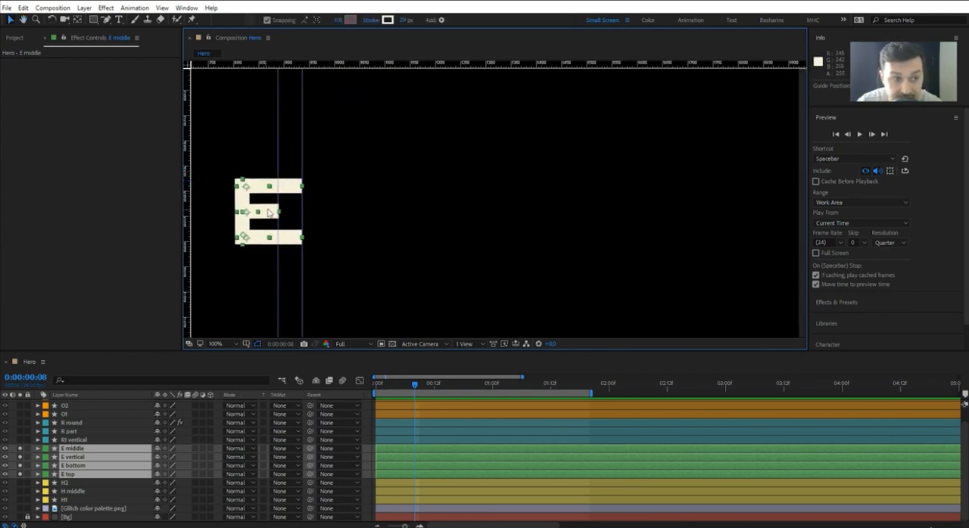
left_click(162, 8)
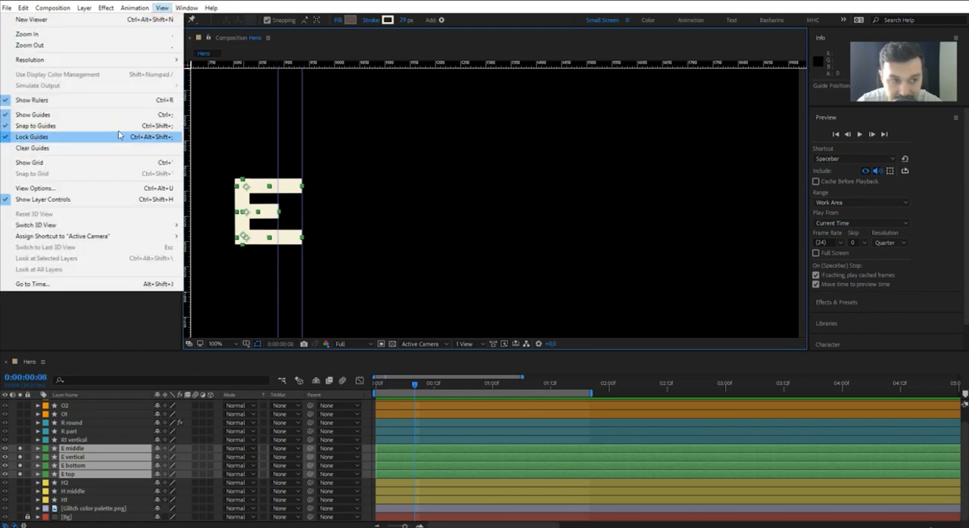
left_click(119, 137)
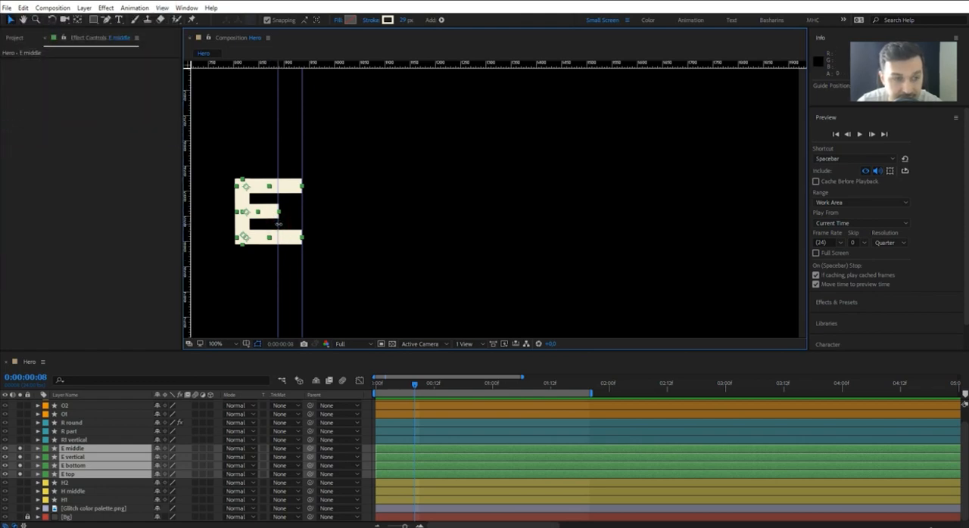
left_click(162, 8)
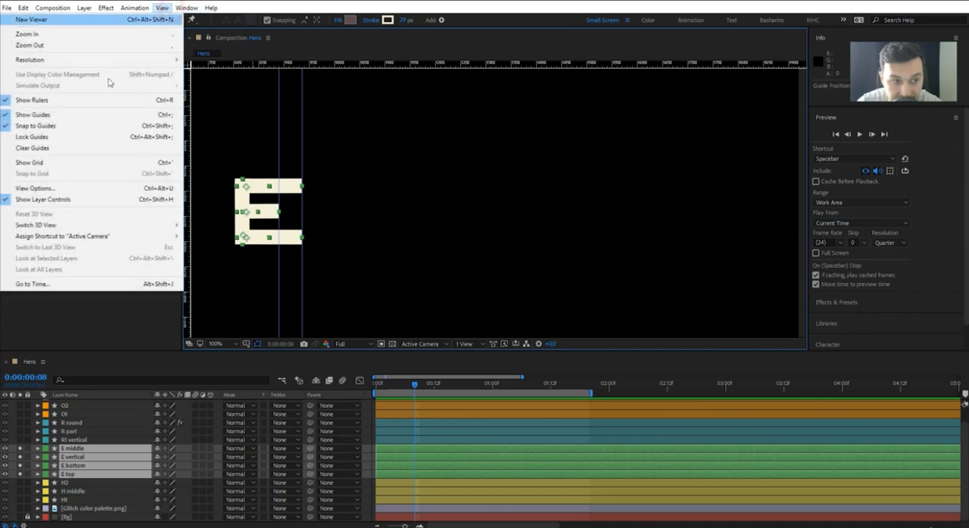
left_click(89, 137)
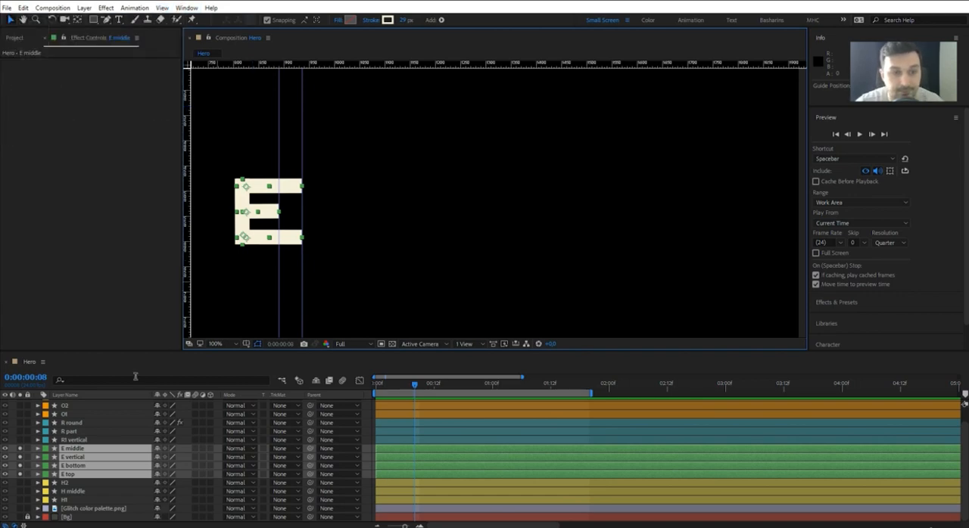
At the first frame, extend the right end point of the E top layer's path far to the right, near the composition's edge.
left_click(100, 436)
left_click(71, 474)
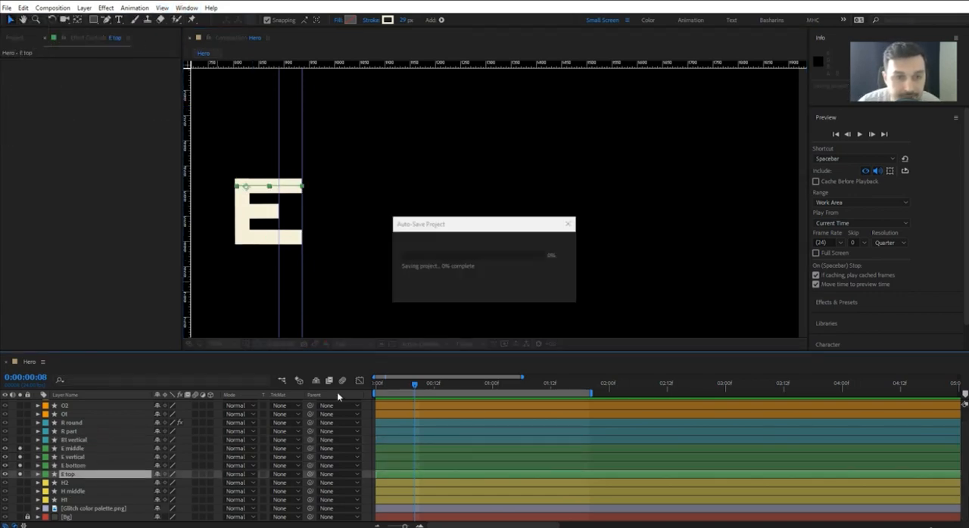
key("Home")
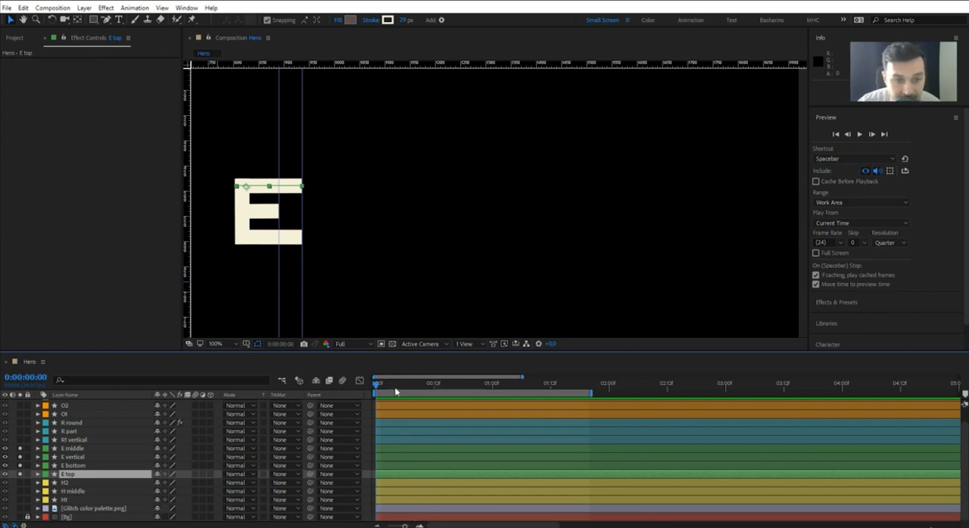
left_click(38, 474)
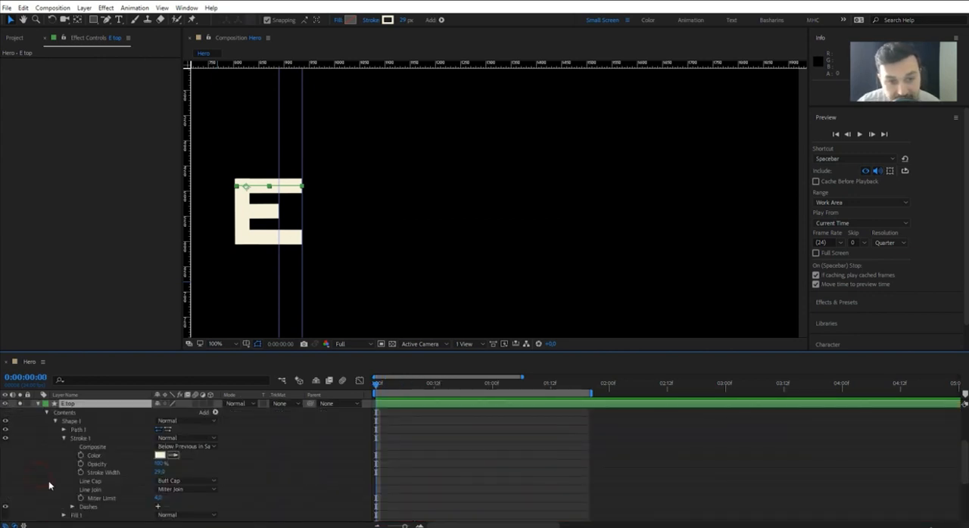
left_click(64, 439)
left_click(63, 430)
left_click(80, 431)
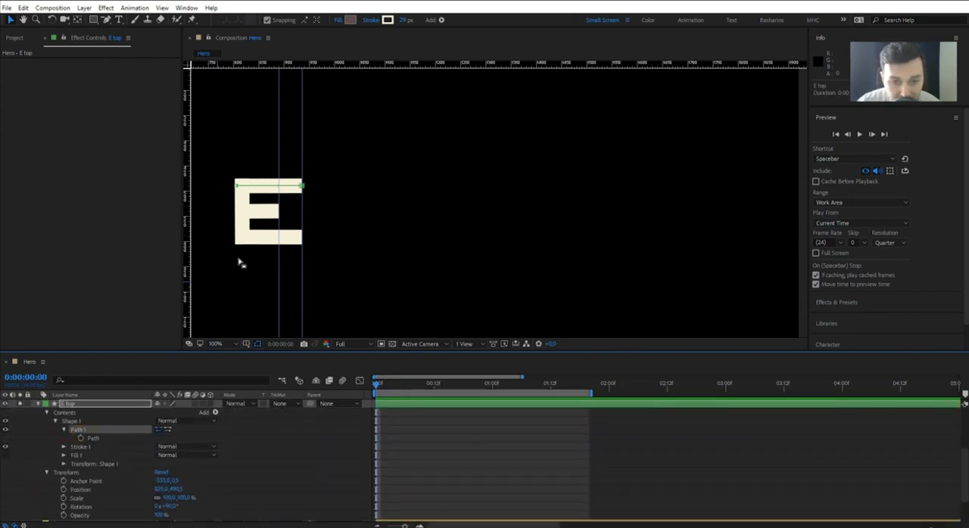
left_click_drag(301, 184, 771, 186)
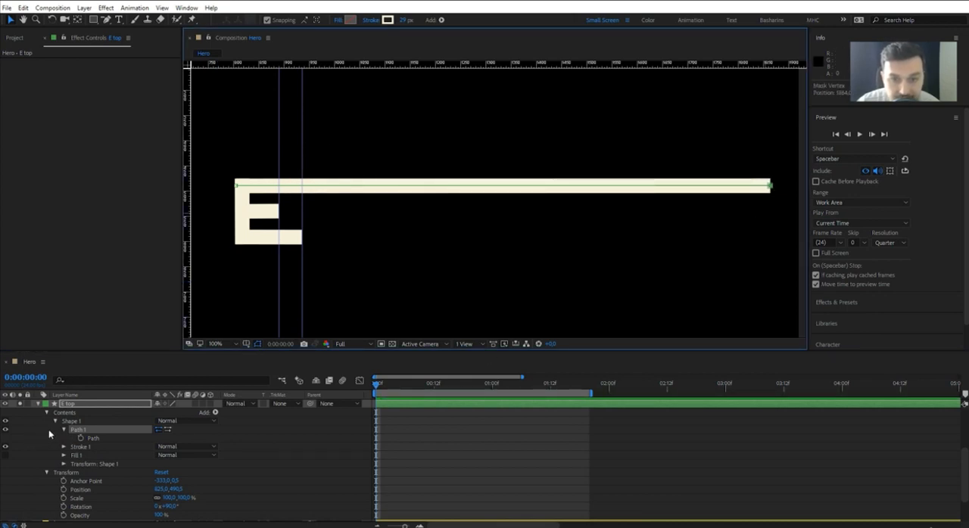
Add Trim Paths to the E top shape and keyframe its End at 0% on the first frame.
left_click(216, 413)
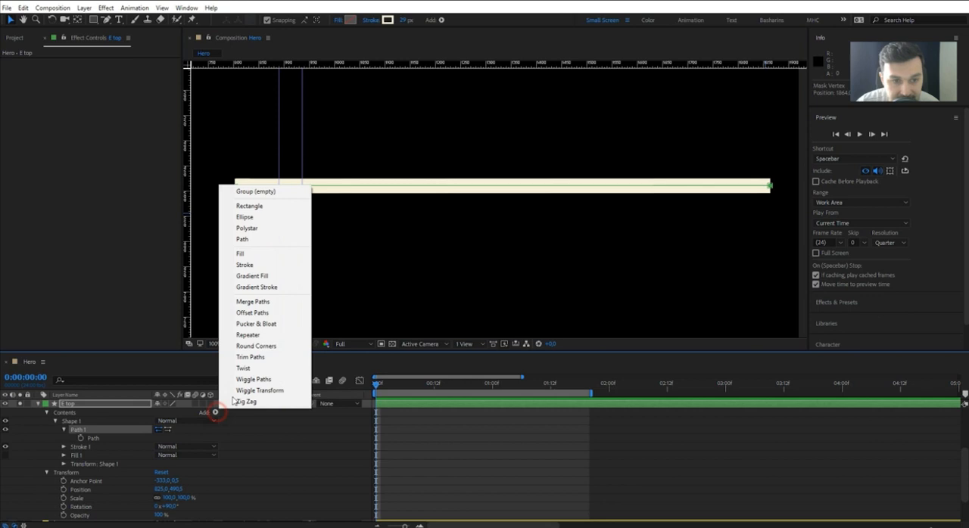
left_click(250, 355)
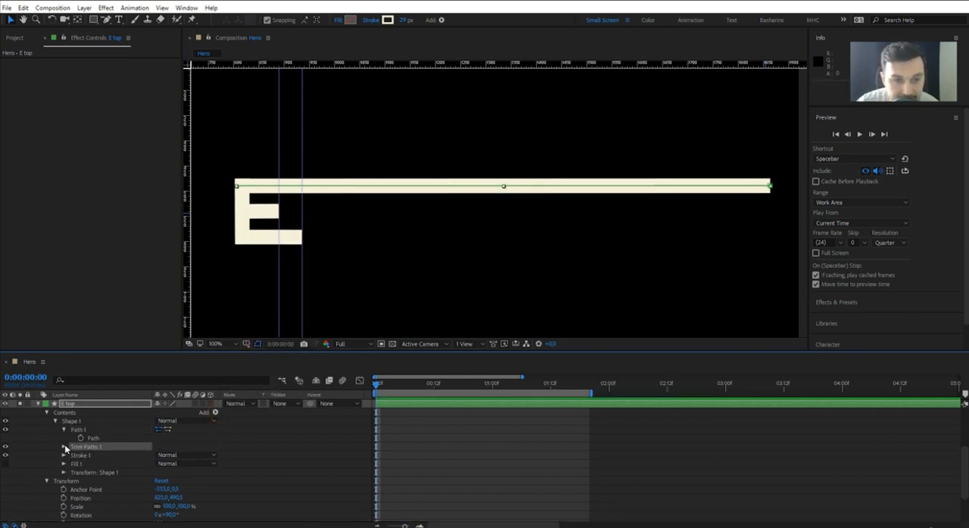
left_click(64, 447)
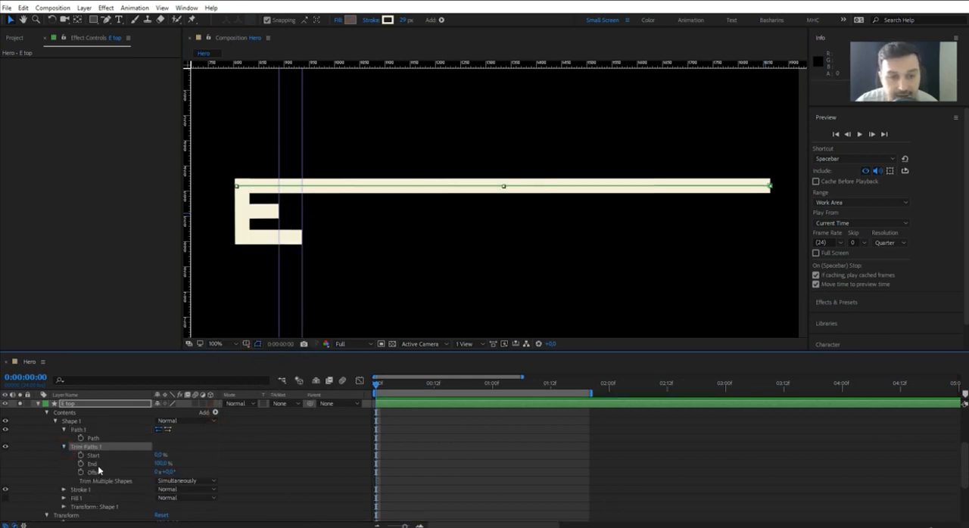
left_click(160, 464)
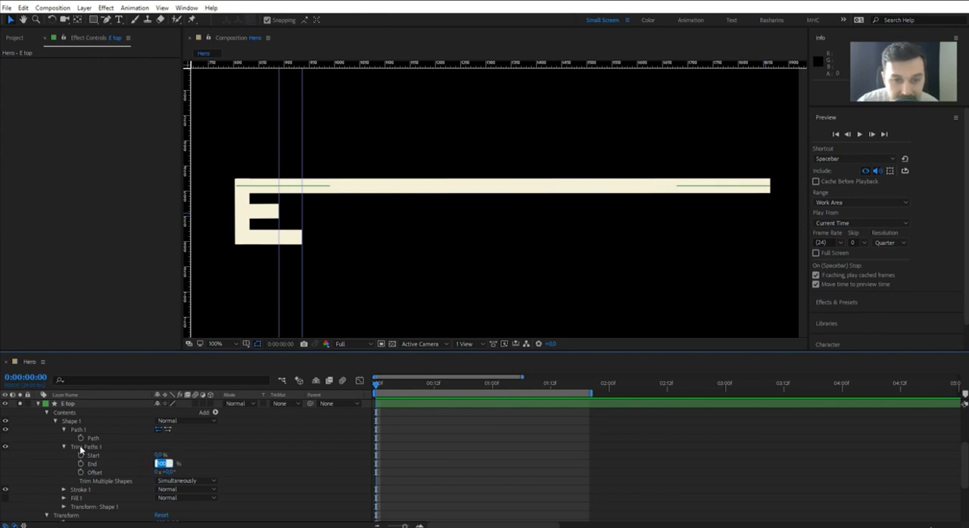
type("0")
left_click(80, 464)
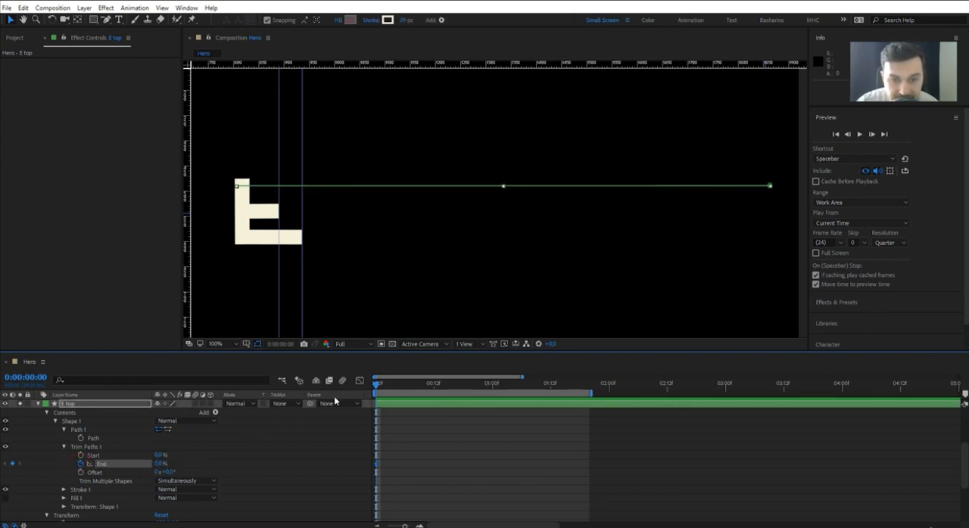
Keyframe the E top Trim Paths End at 100% at 0:00:00:20.
key("shift+Page_Down")
key("shift+Page_Down")
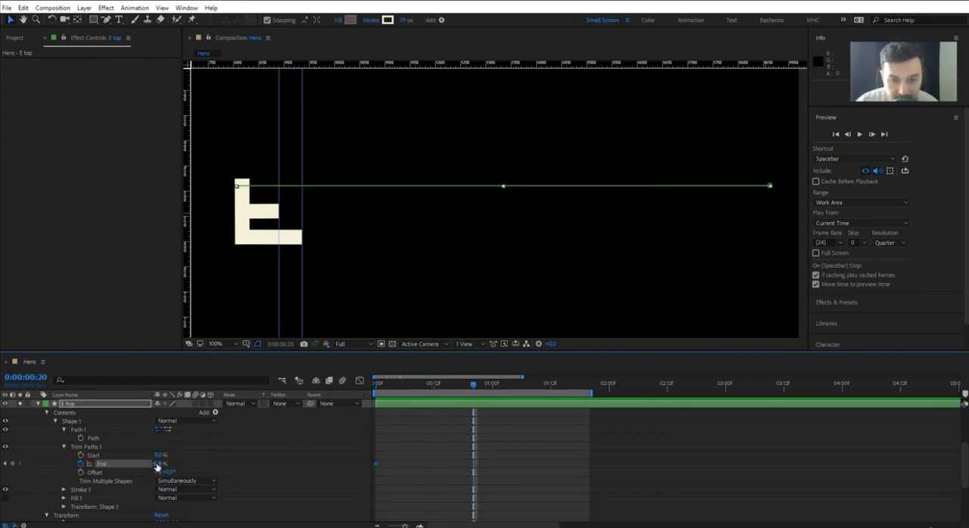
left_click_drag(156, 465, 262, 466)
left_click(261, 463)
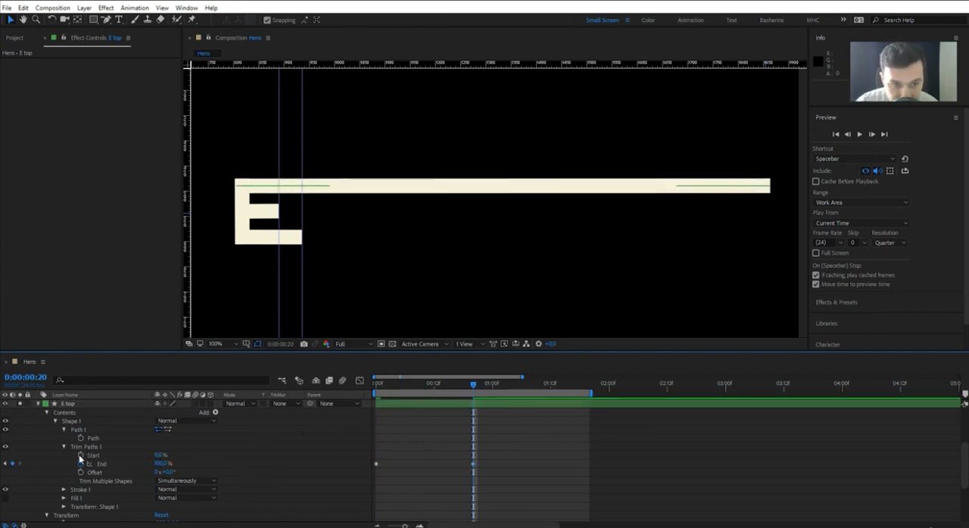
Keyframe the Trim Paths Start at 0% at 0:00:00:20 and 87.6% at 0:00:01:16, matching the top bar to the outer guide.
left_click(155, 455)
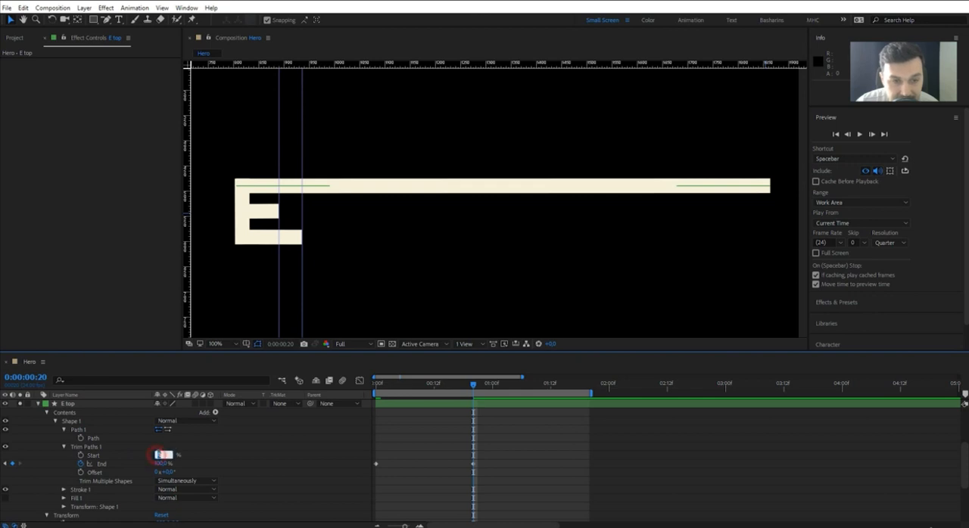
left_click(81, 455)
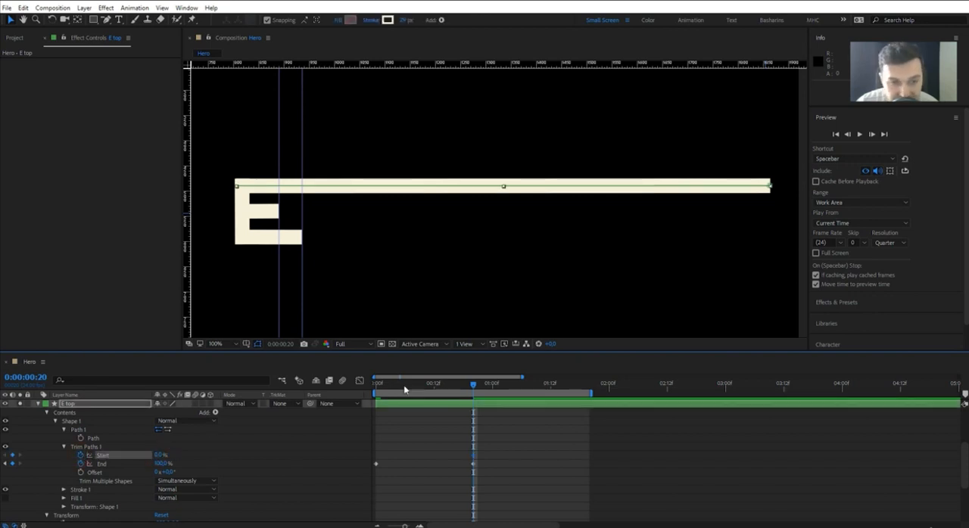
key("shift+Page_Down")
key("shift+Page_Down")
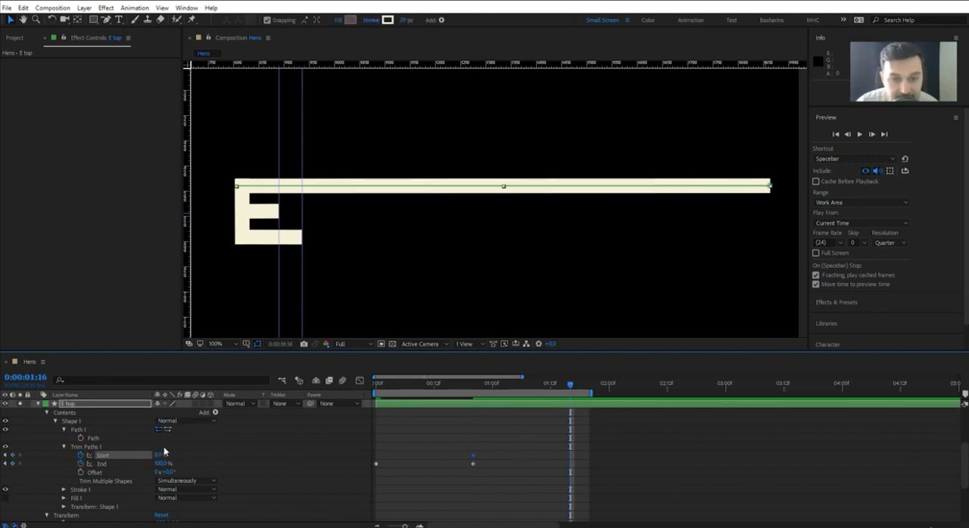
left_click_drag(159, 455, 214, 465)
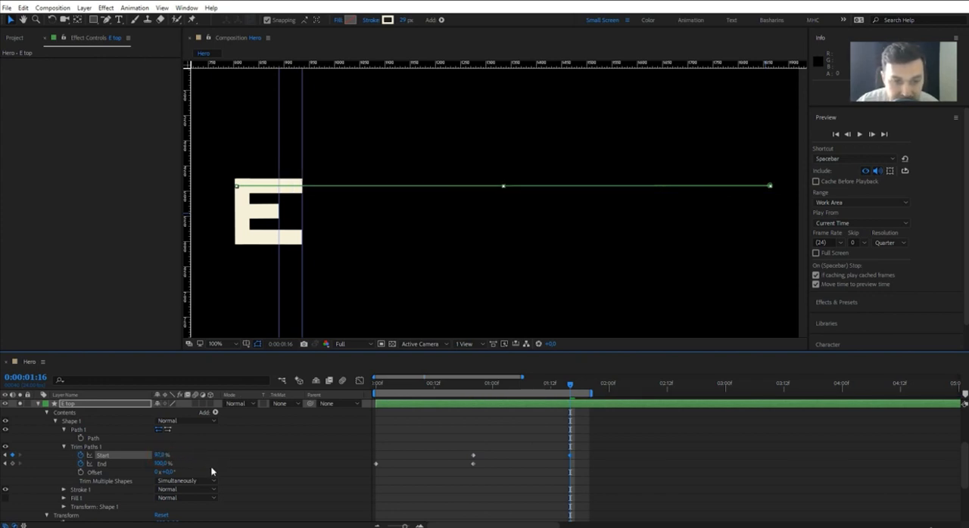
left_click(229, 455)
Set the incoming and outgoing velocity influence of both Start keyframes to 95%.
left_click_drag(583, 448, 472, 459)
right_click(474, 456)
left_click(493, 439)
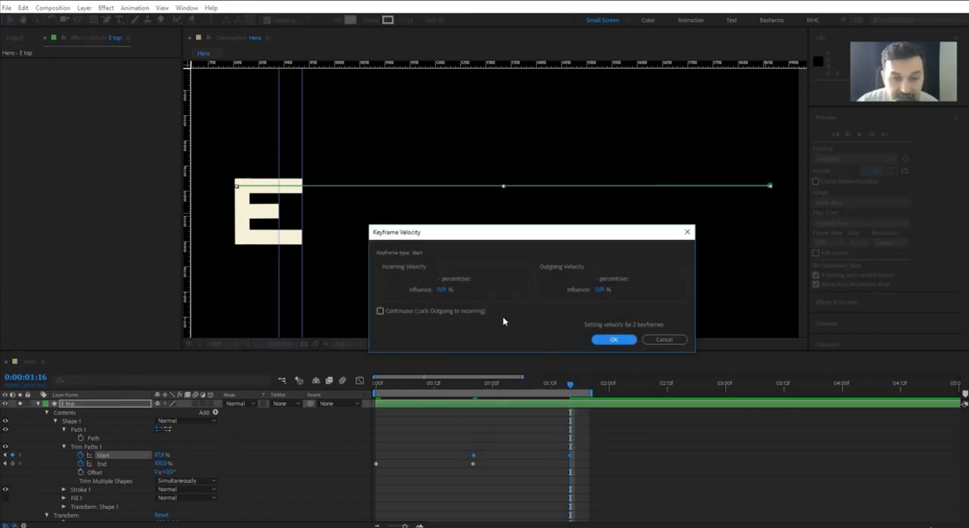
left_click(444, 290)
type("95")
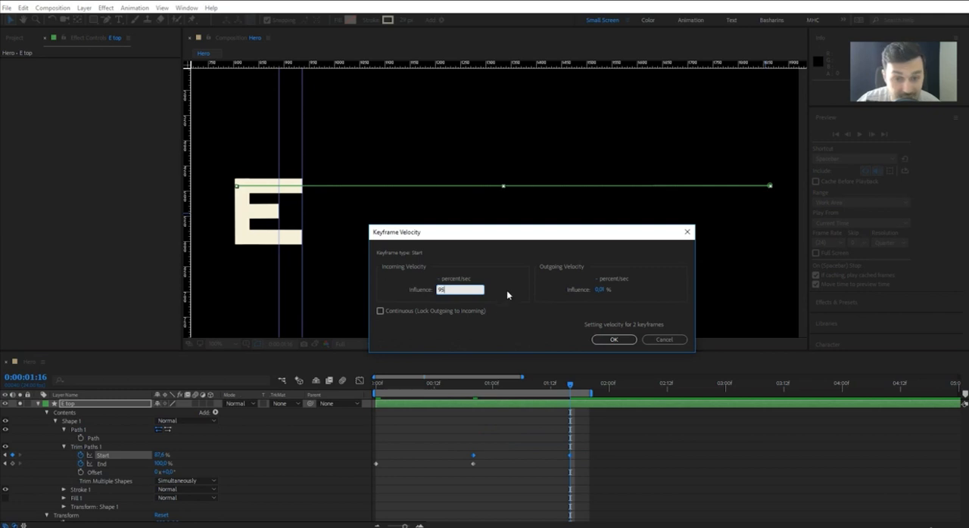
left_click(601, 290)
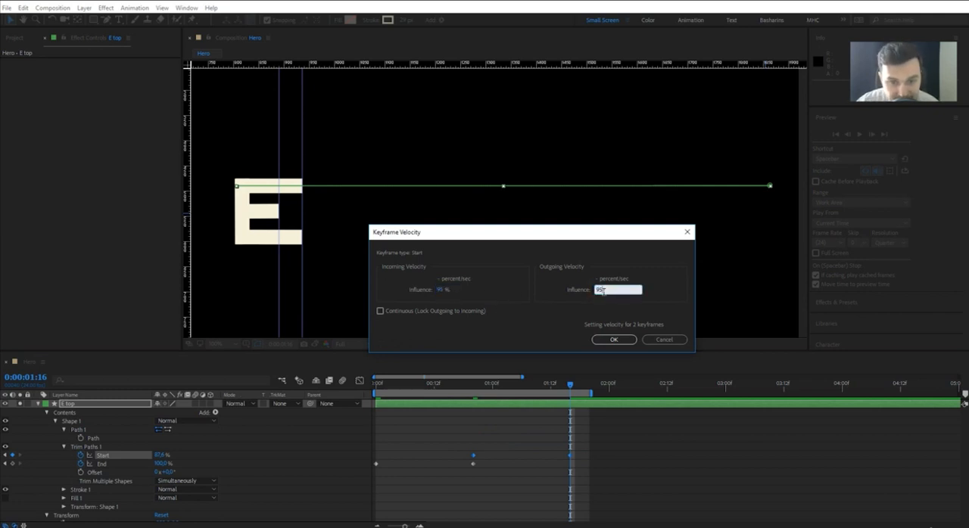
key("Return")
Set the incoming and outgoing velocity influence of both End keyframes to 95%.
left_click_drag(479, 460, 375, 462)
right_click(375, 463)
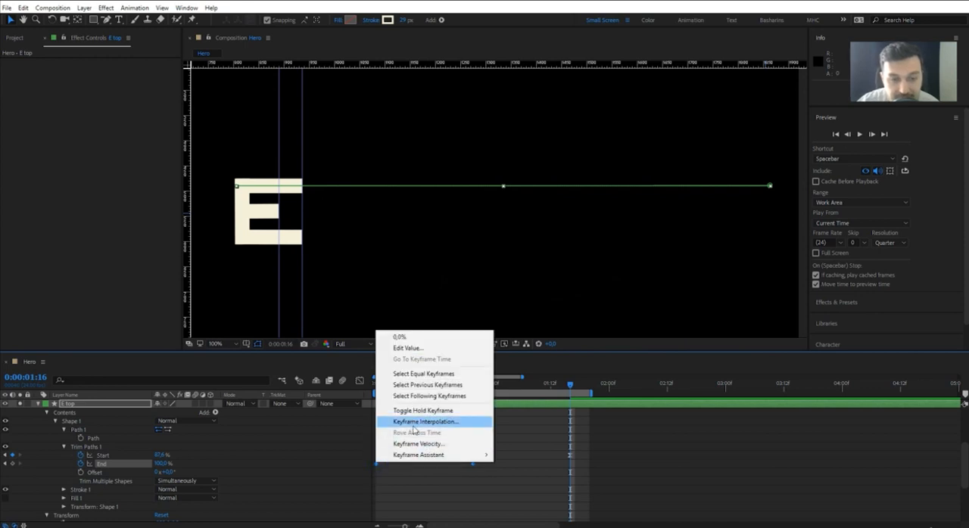
left_click(407, 444)
left_click(445, 291)
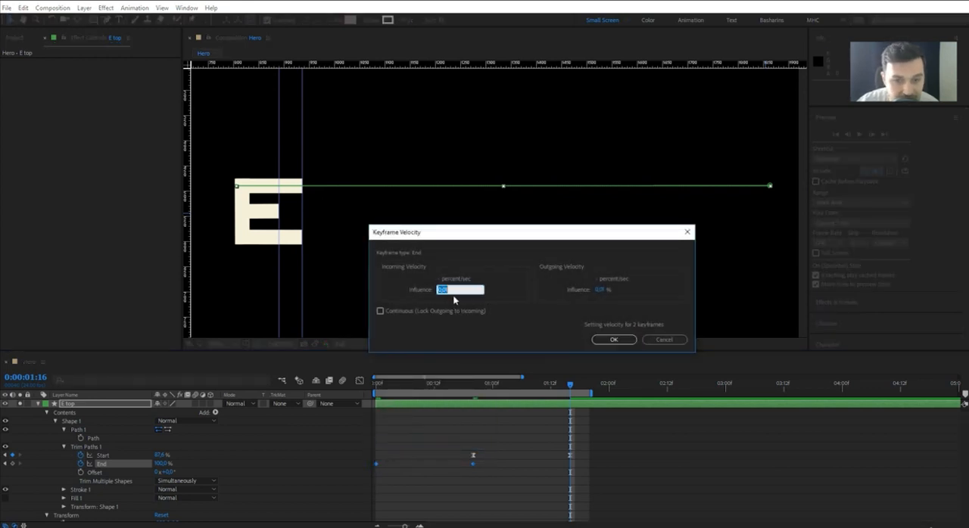
type("95")
left_click(606, 292)
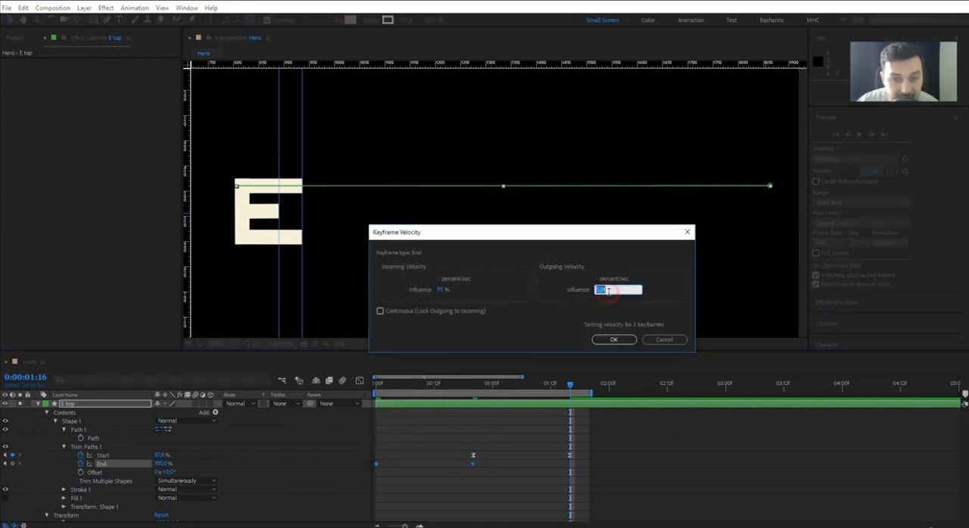
type("95")
left_click(613, 339)
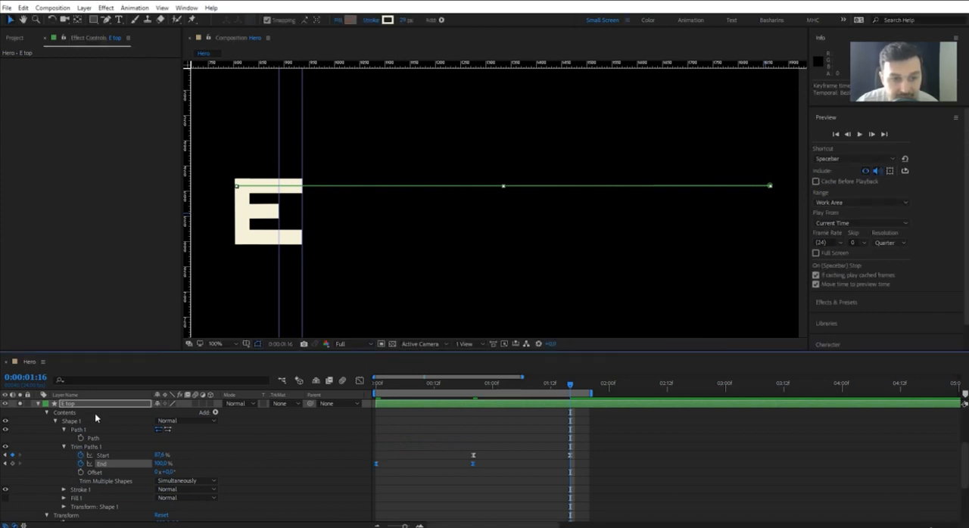
Shift both Start keyframes earlier to overlap the End animation, with the last one at 0:00:01:01.
left_click_drag(586, 445, 408, 459)
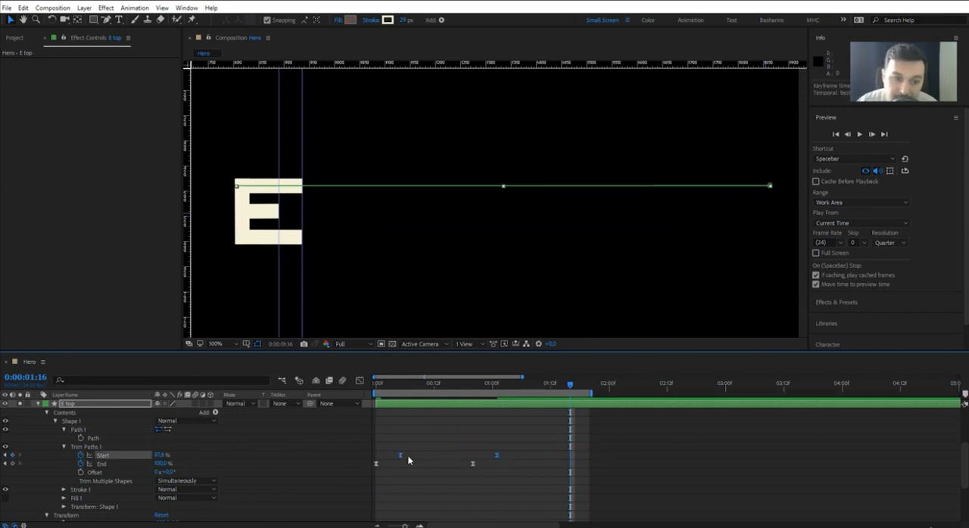
left_click(497, 385)
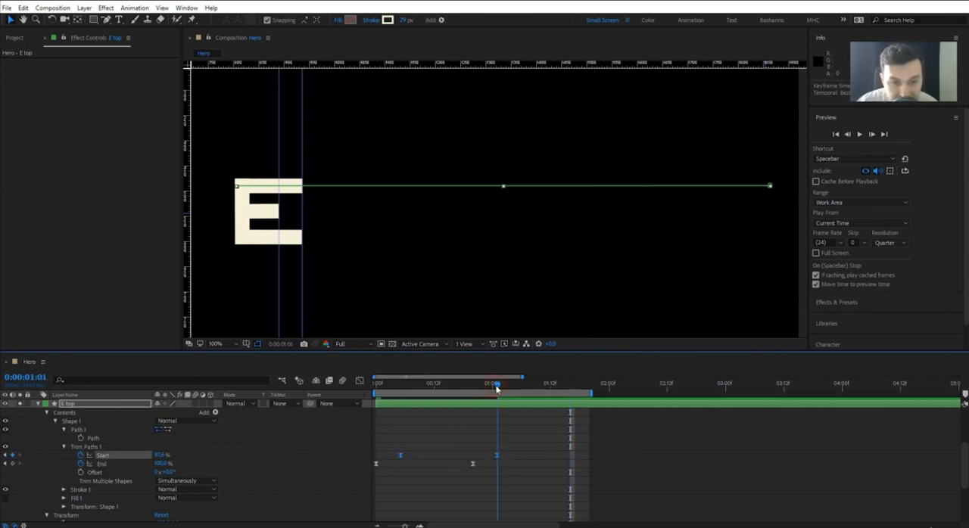
Keyframe the E top layer's Position at 0:00:01:01 and 0:00:01:03, raising the bar to 825.0, 400.5 at the first keyframe.
left_click(72, 409)
key("p")
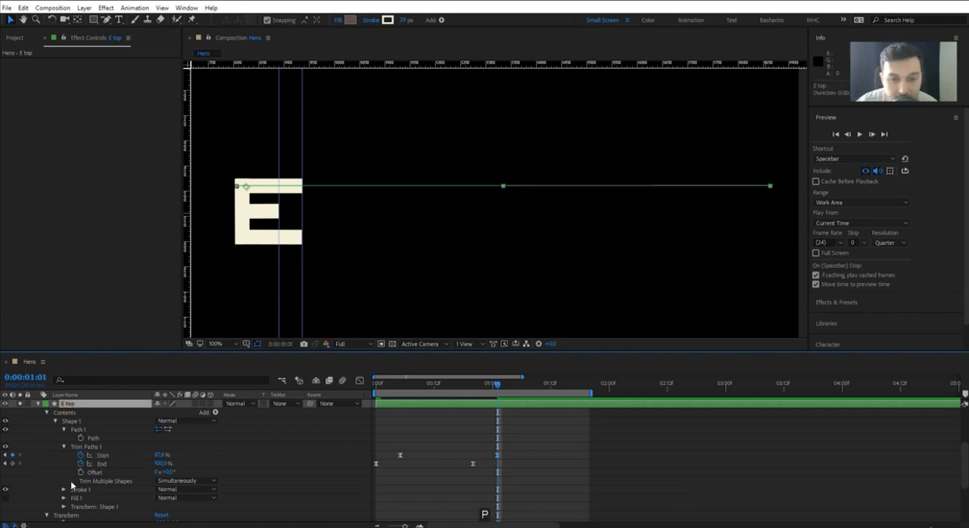
left_click(56, 423)
left_click(64, 449)
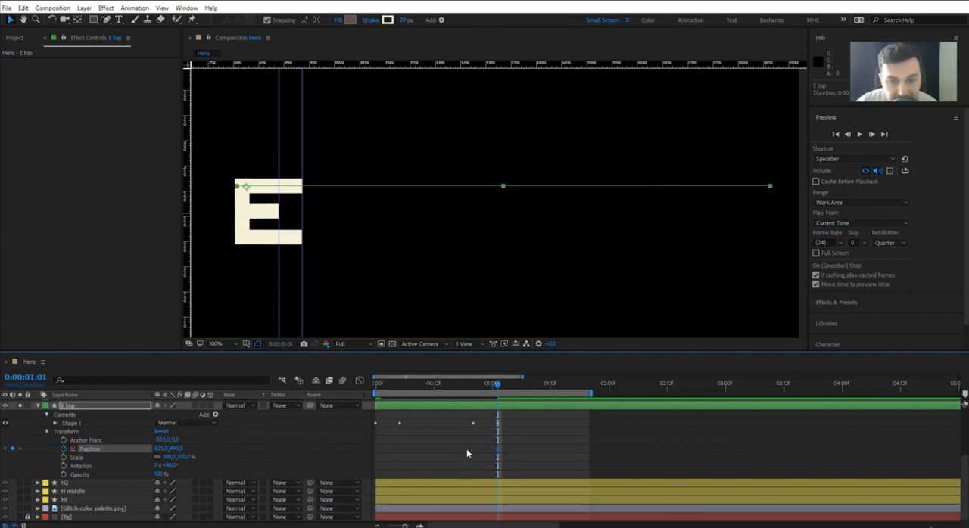
key("Page_Down")
key("Page_Down")
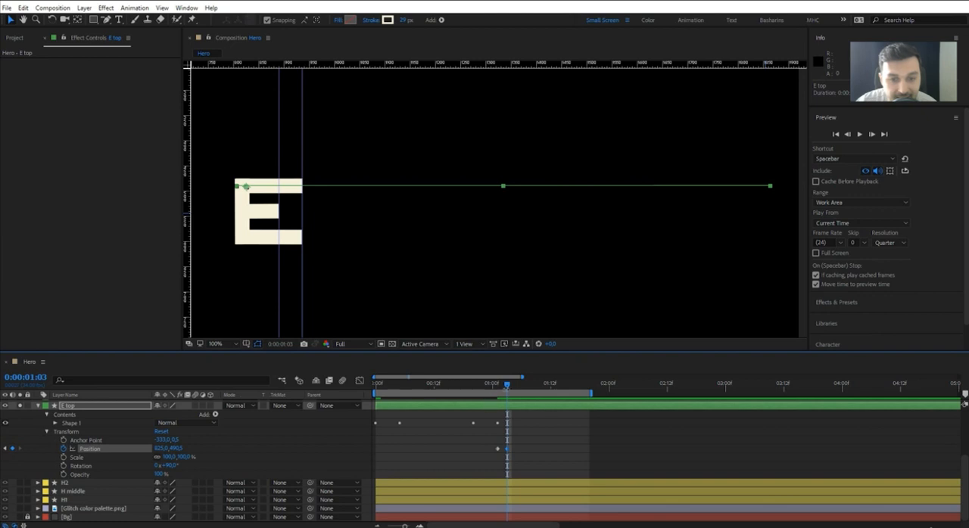
left_click_drag(505, 380, 499, 381)
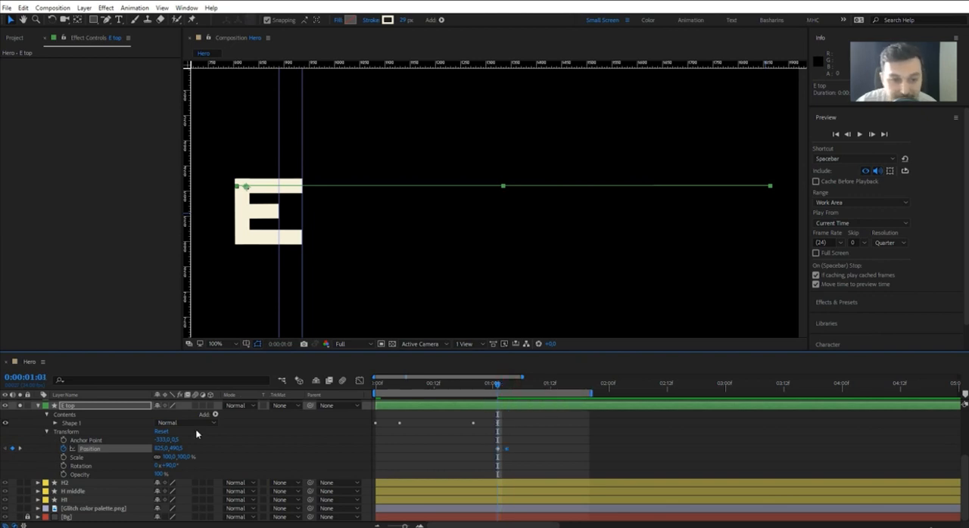
left_click_drag(175, 446, 121, 450)
Convert both Position keyframes of the E top layer to hold keyframes.
left_click(506, 449)
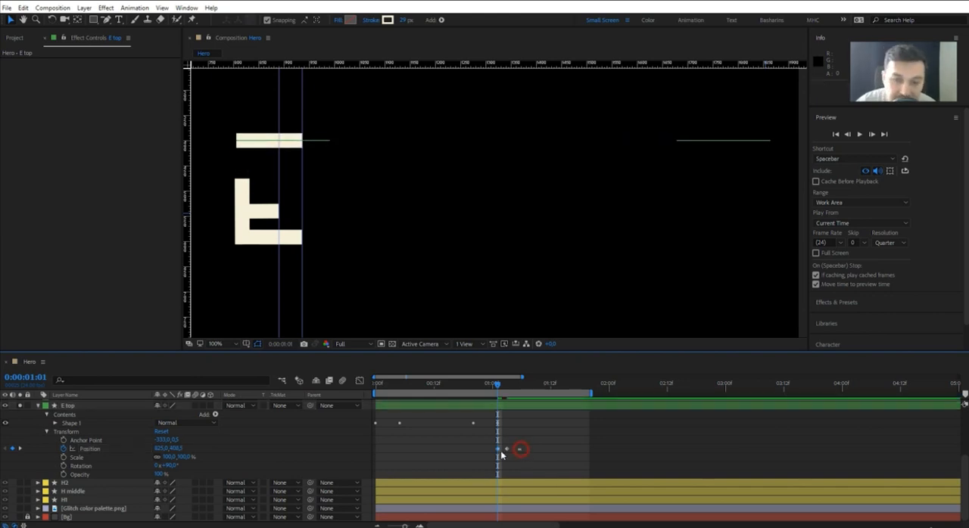
right_click(498, 449)
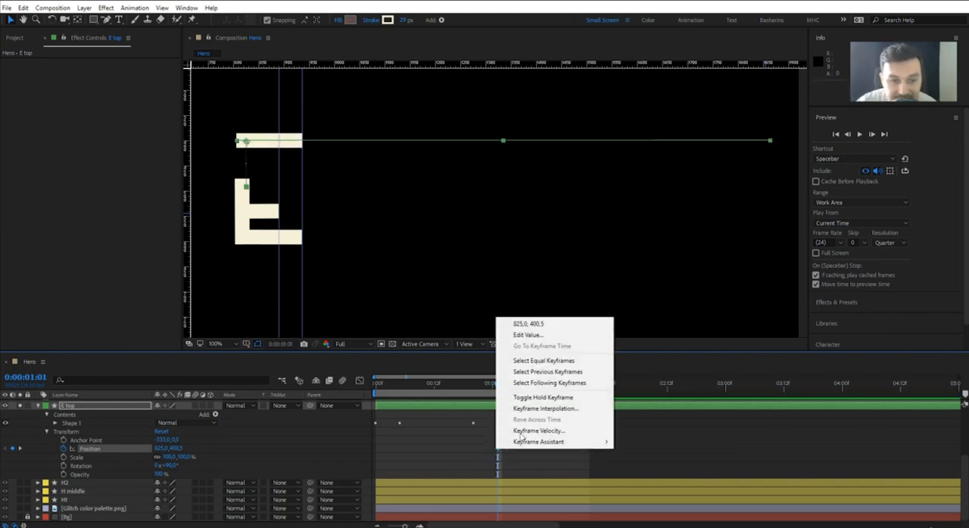
left_click(528, 396)
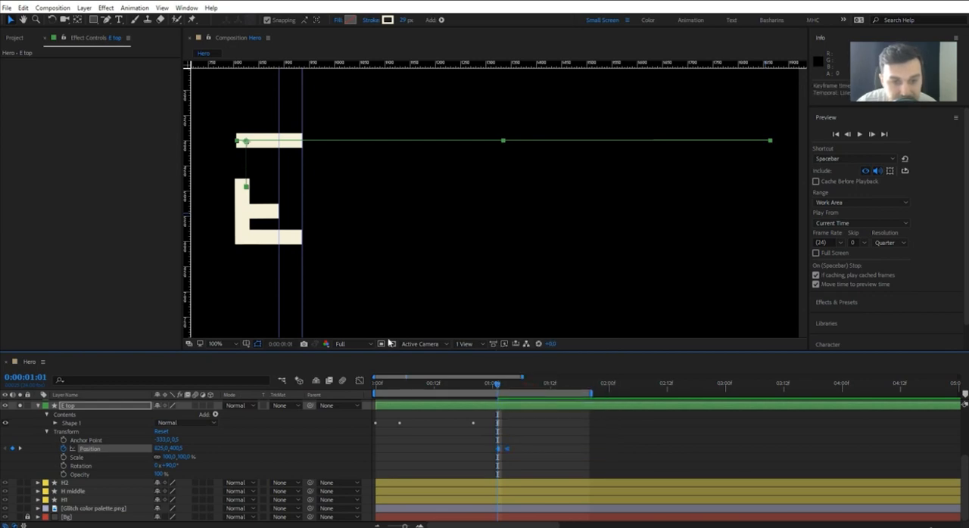
Keyframe the E top layer's Stroke Width at 49 at 0:00:01:01 and 29 at 0:00:01:03.
left_click(55, 424)
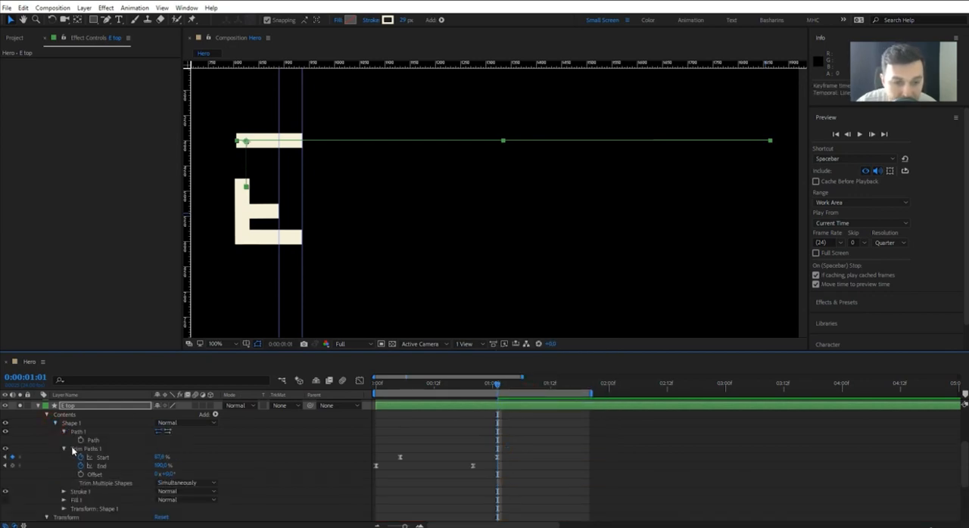
left_click(65, 432)
left_click(63, 440)
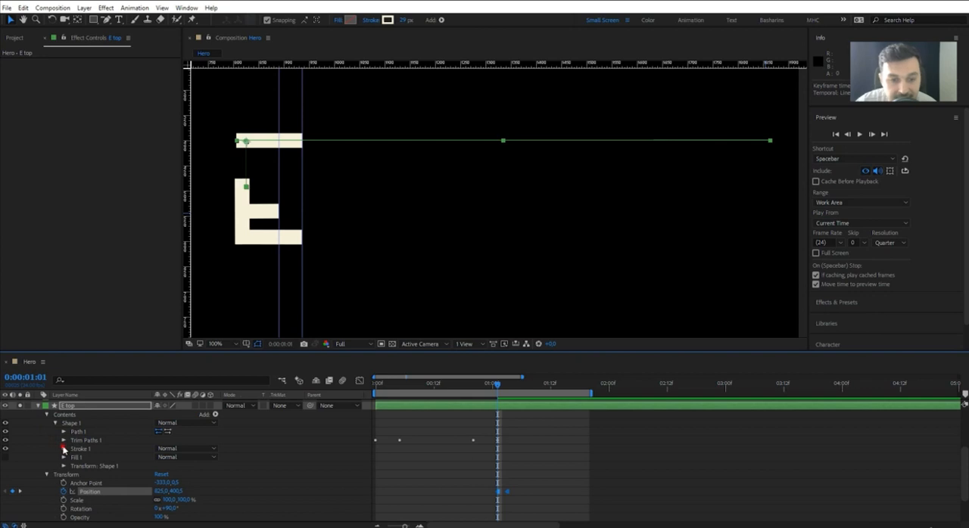
left_click(64, 449)
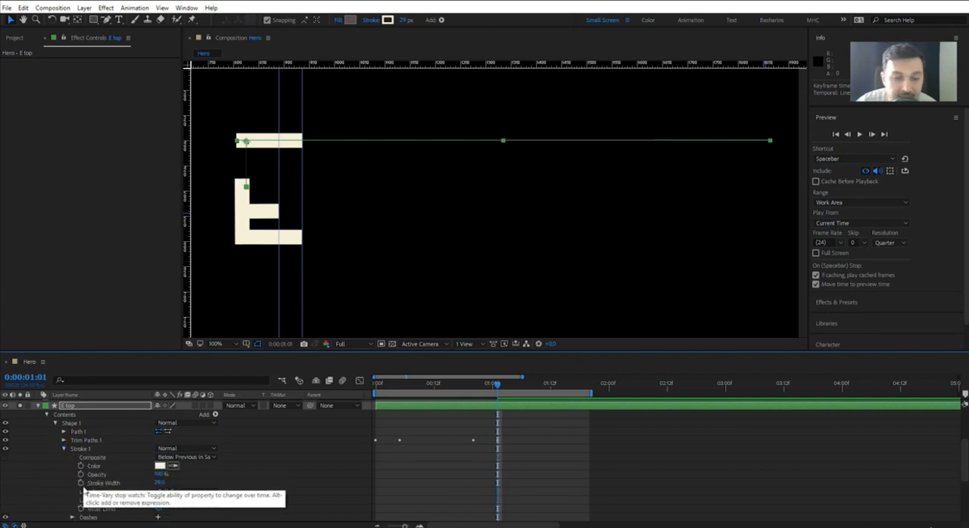
left_click(80, 483)
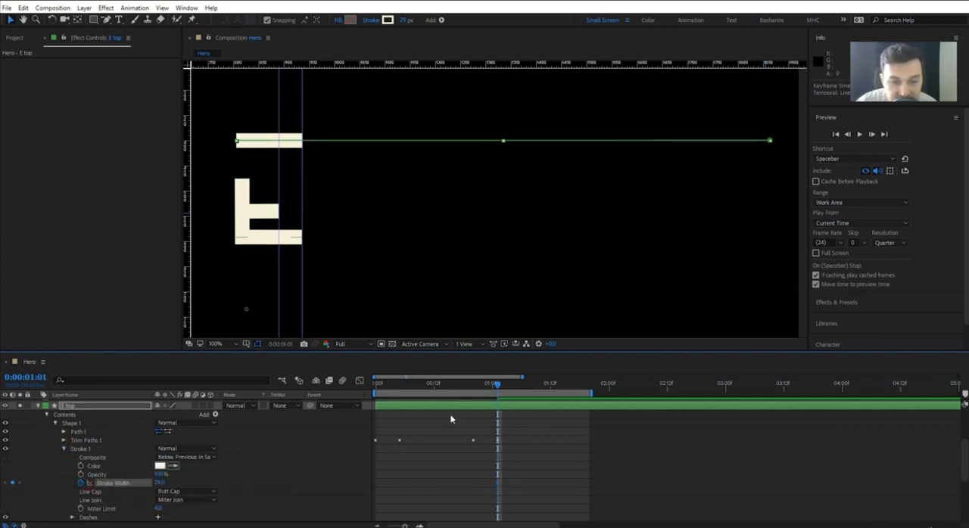
key("u")
left_click(509, 386)
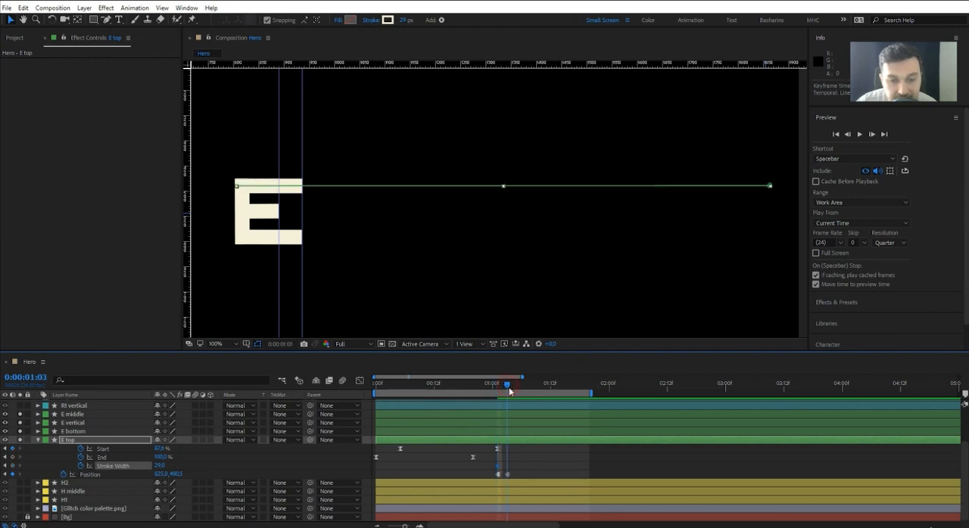
left_click(13, 466)
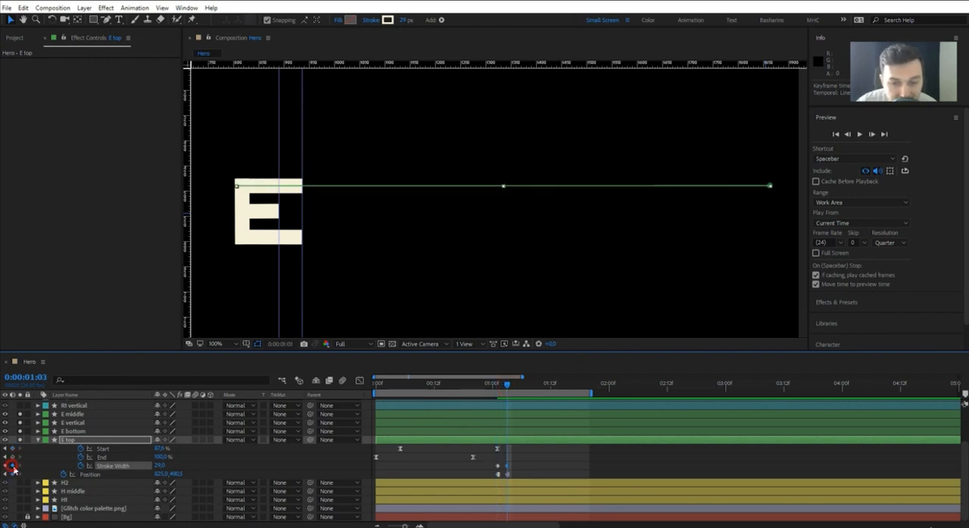
left_click(500, 386)
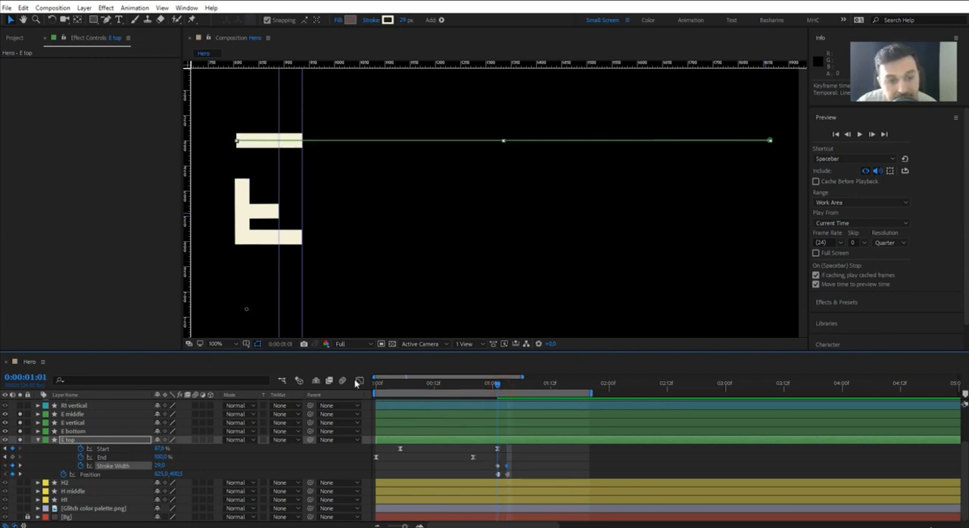
left_click_drag(161, 466, 540, 406)
Convert both Stroke Width keyframes of the E top layer to hold keyframes.
left_click(514, 464)
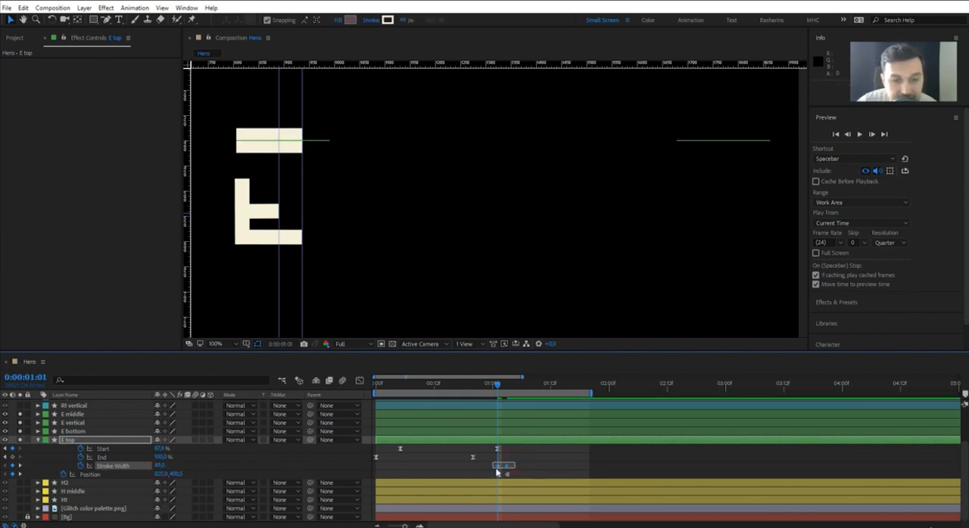
right_click(497, 465)
left_click(557, 413)
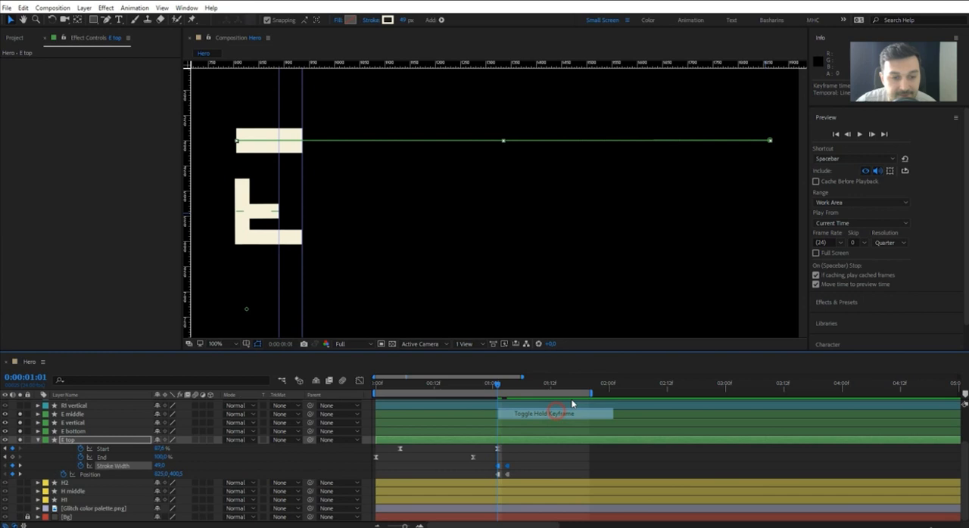
Preview the top bar's animation, checking the jump in position and stroke thickness.
left_click(859, 135)
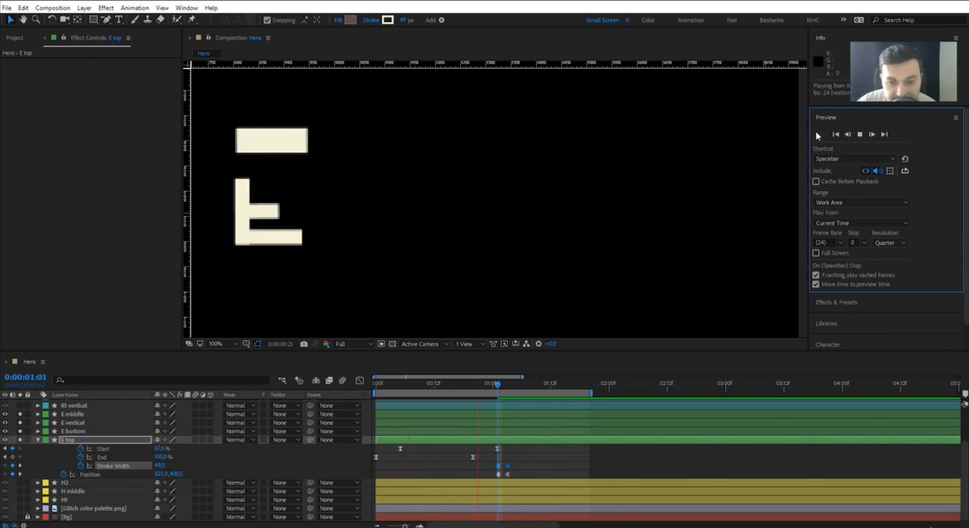
left_click(859, 134)
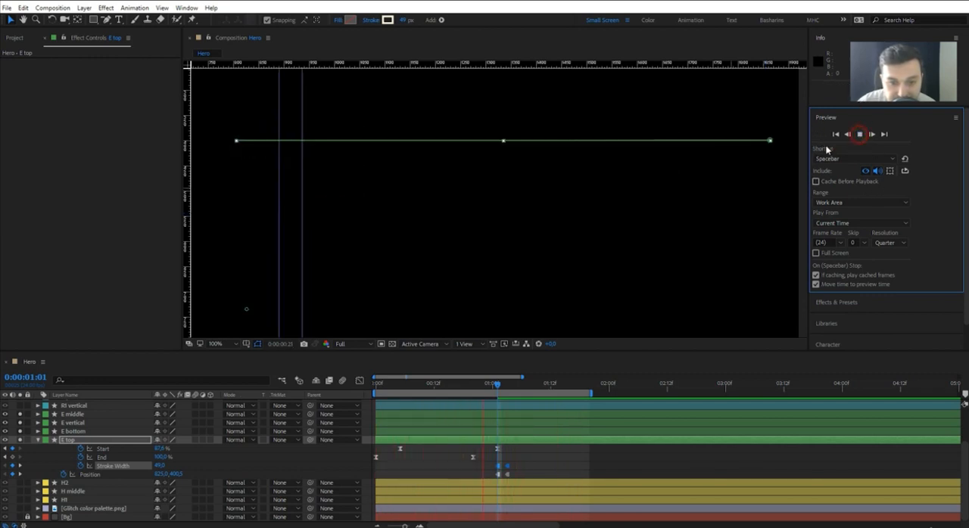
left_click_drag(809, 153, 822, 152)
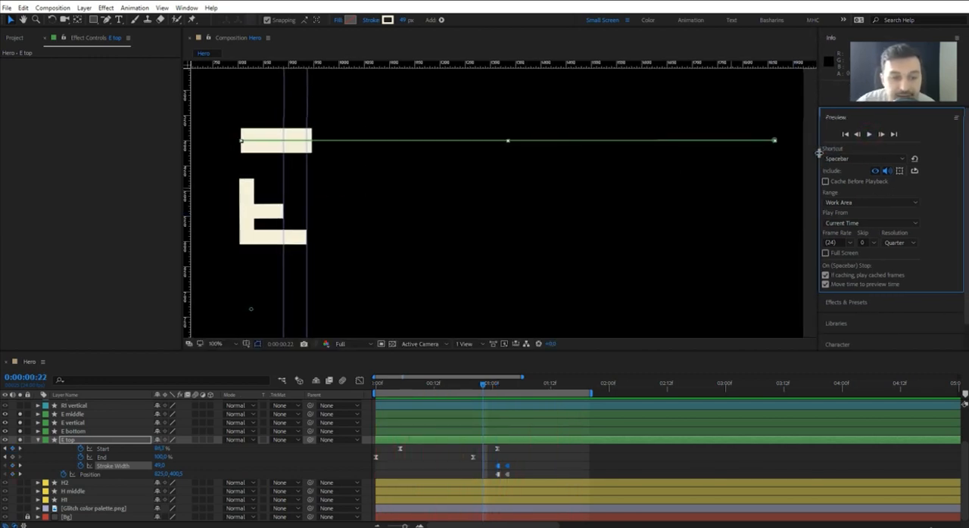
Collapse the E top layer's properties and delete the E bottom layer.
left_click(38, 441)
left_click(69, 472)
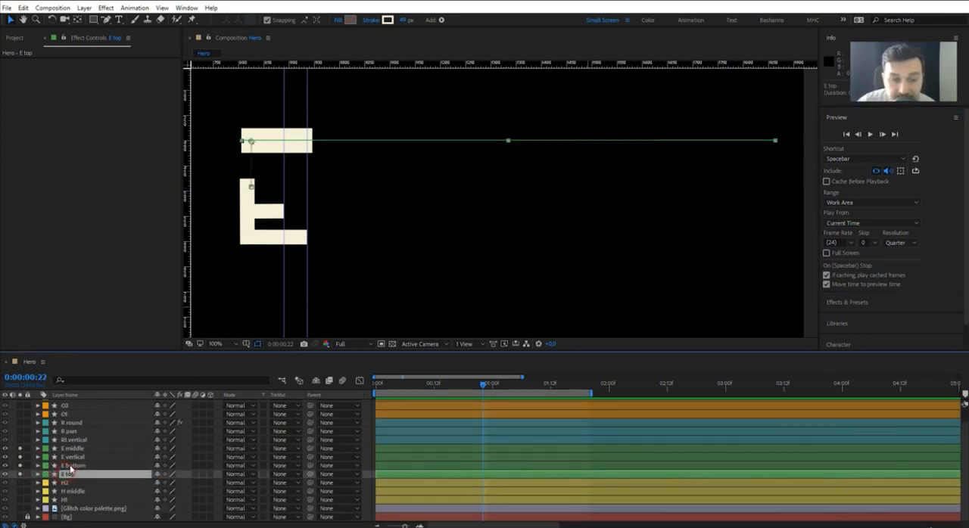
left_click(73, 465)
left_click_drag(368, 234, 422, 234)
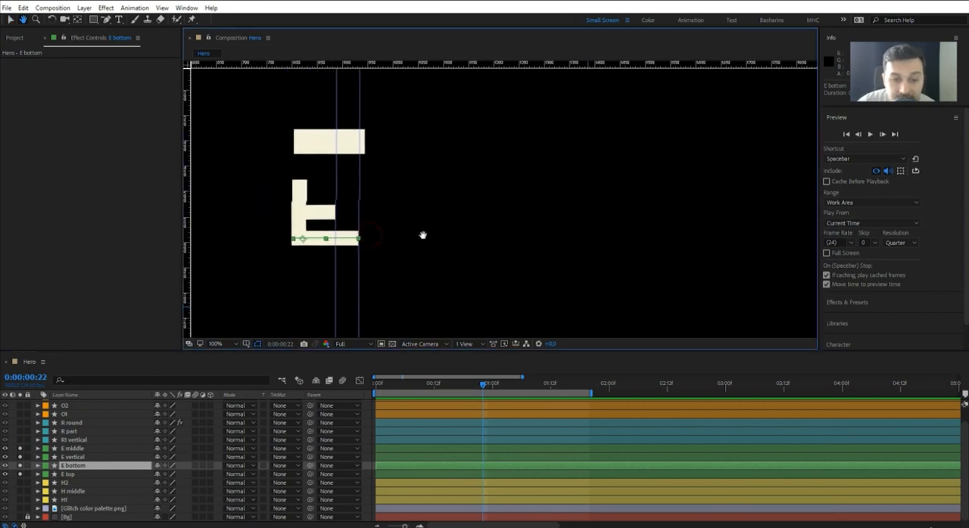
key("Delete")
Duplicate the E top layer and reveal the copy's keyframed properties.
left_click(75, 471)
key("ctrl+d")
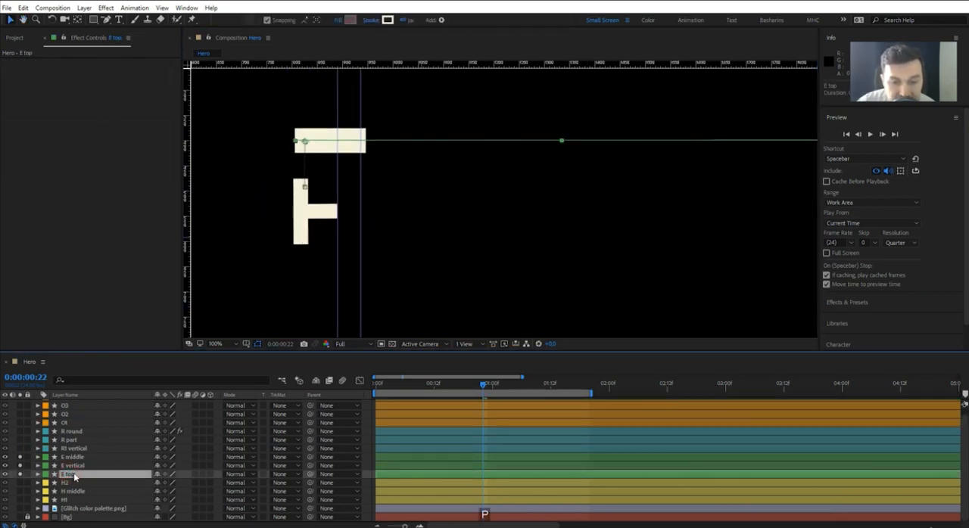
key("u")
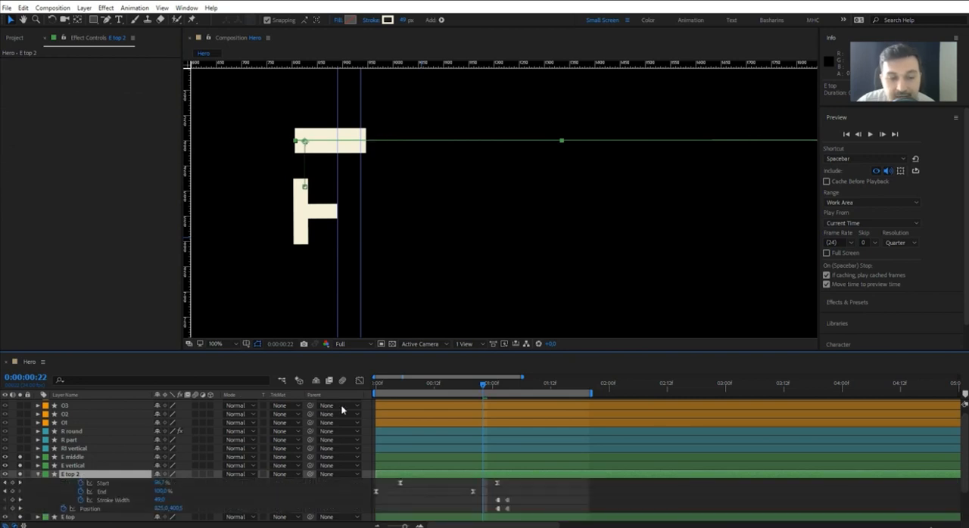
Remove the copy's Position keyframes at 0:00:01:03 and move it down to 825.0, 592.5 as the E's bottom bar.
left_click(497, 385)
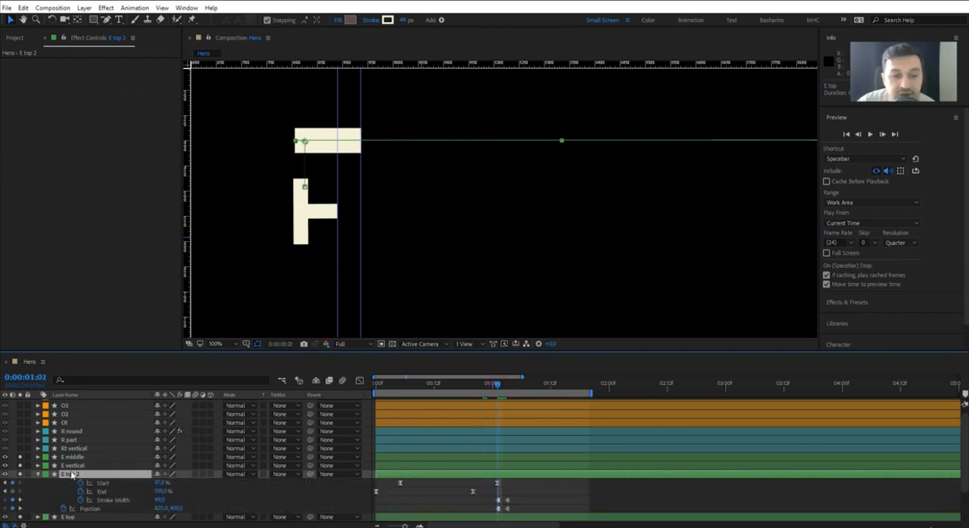
left_click(507, 385)
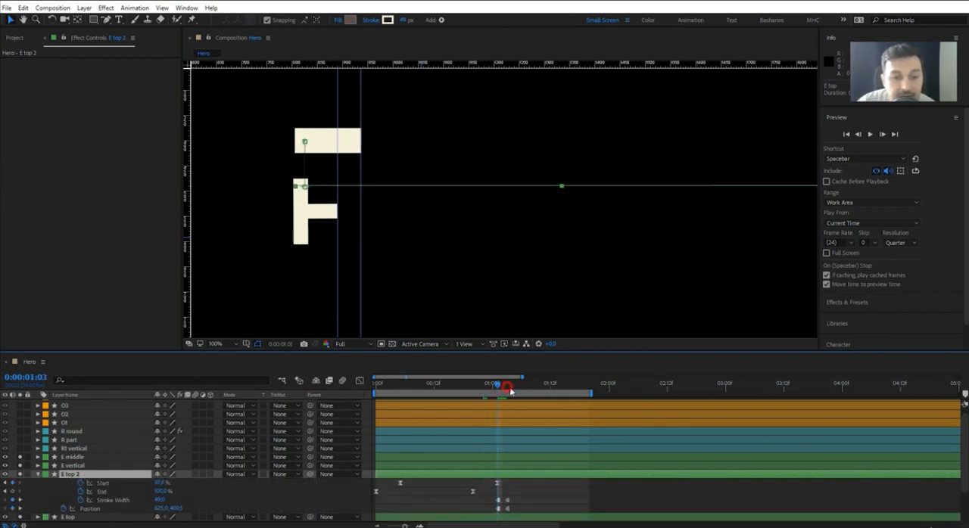
left_click(64, 509)
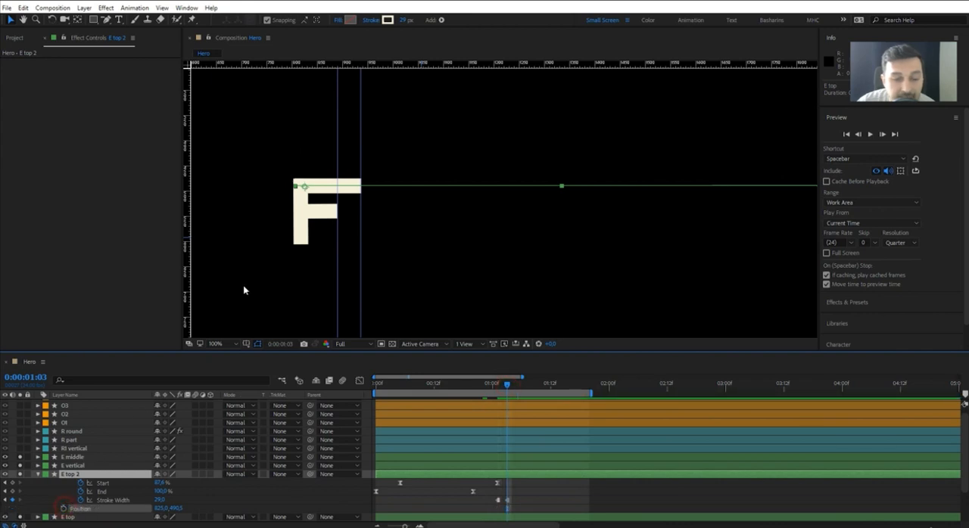
left_click_drag(304, 189, 302, 239)
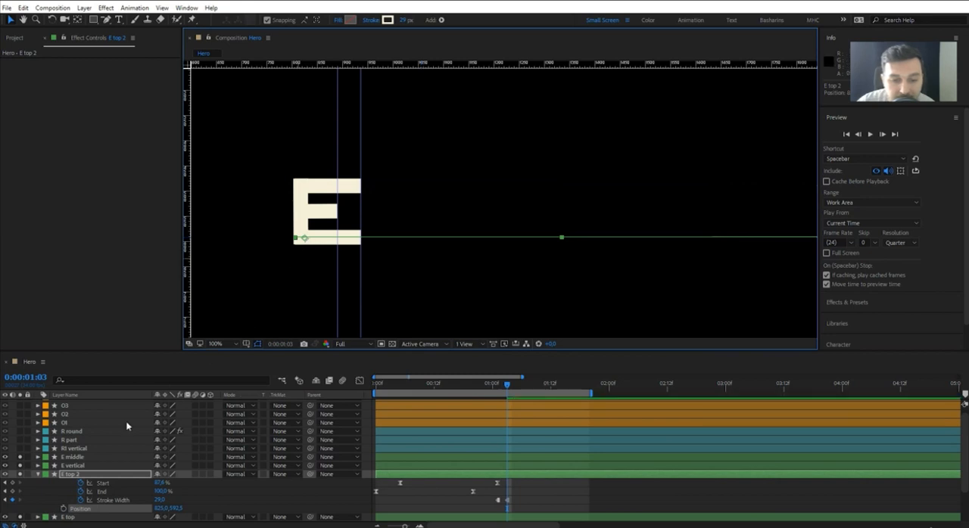
Add hold Position keyframes to the bottom bar at 0:00:01:01 and 0:00:01:03, lowering it to 825.0, 666.5 at the first, and preview the animation.
left_click(65, 509)
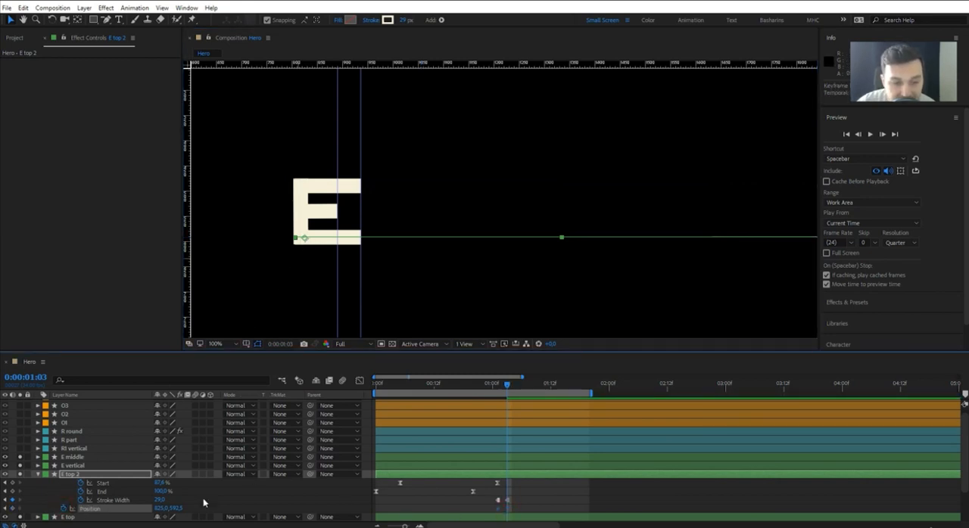
key("j")
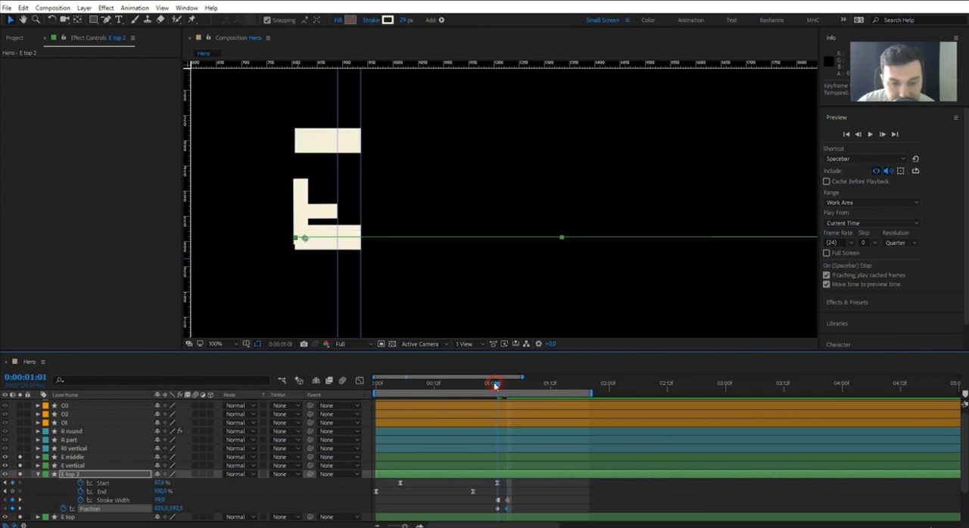
left_click_drag(176, 510, 215, 502)
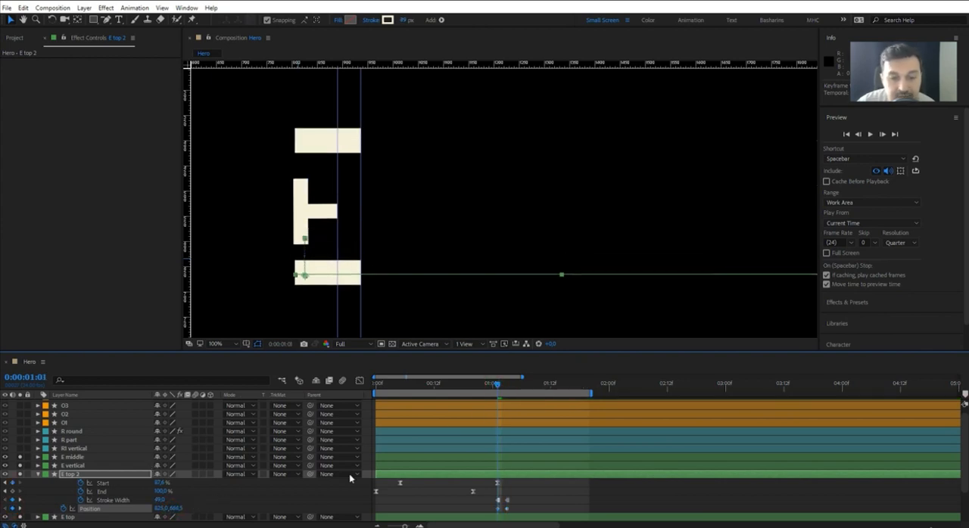
right_click(512, 509)
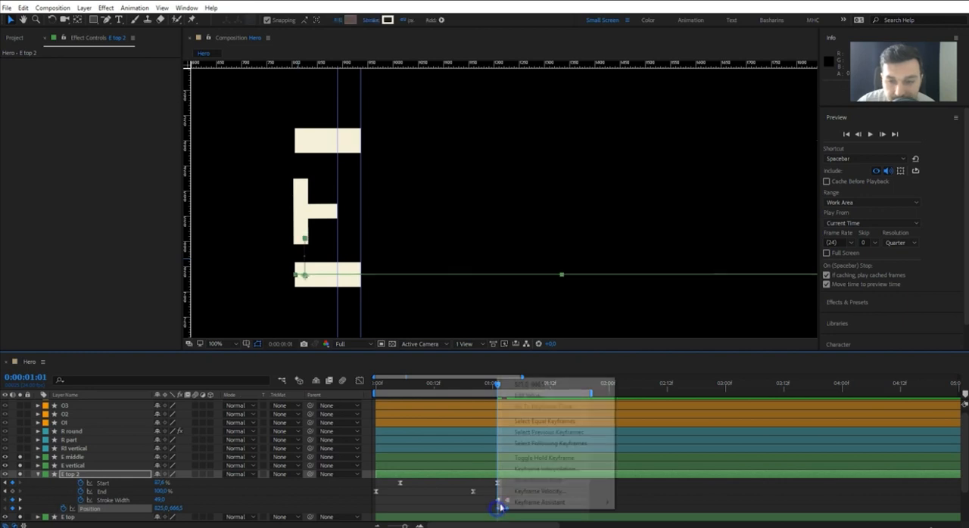
left_click(534, 459)
key("space")
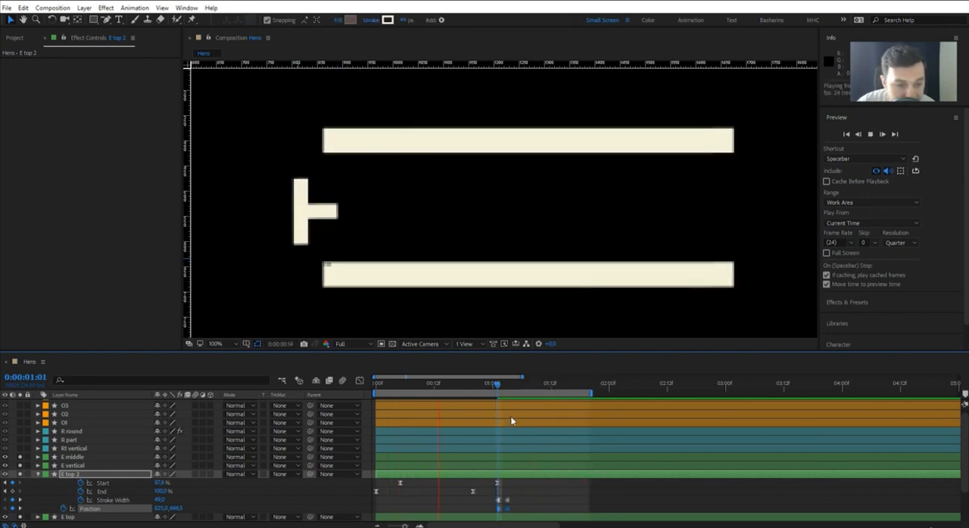
key("space")
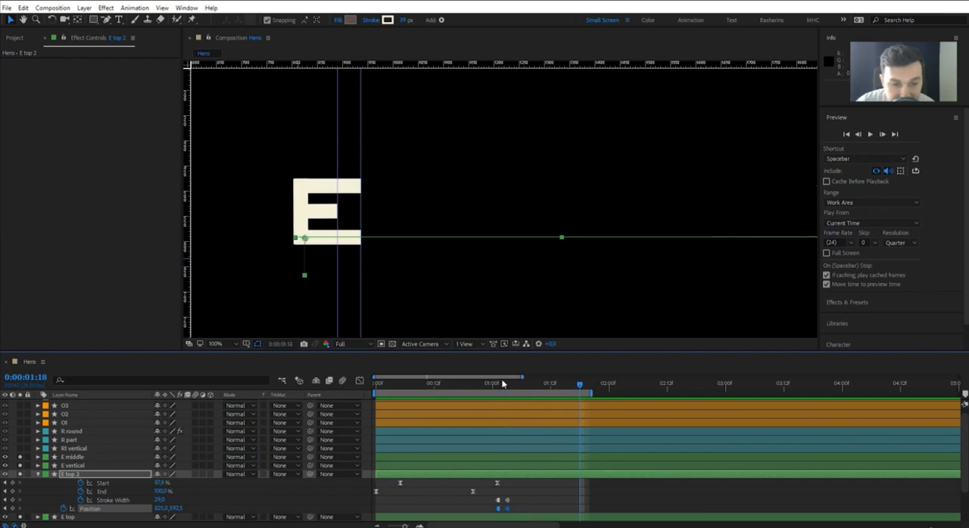
Set the E top 2 layer's Stroke Width to 55 at 0:00:01:01 and preview the animation.
left_click_drag(502, 381, 504, 384)
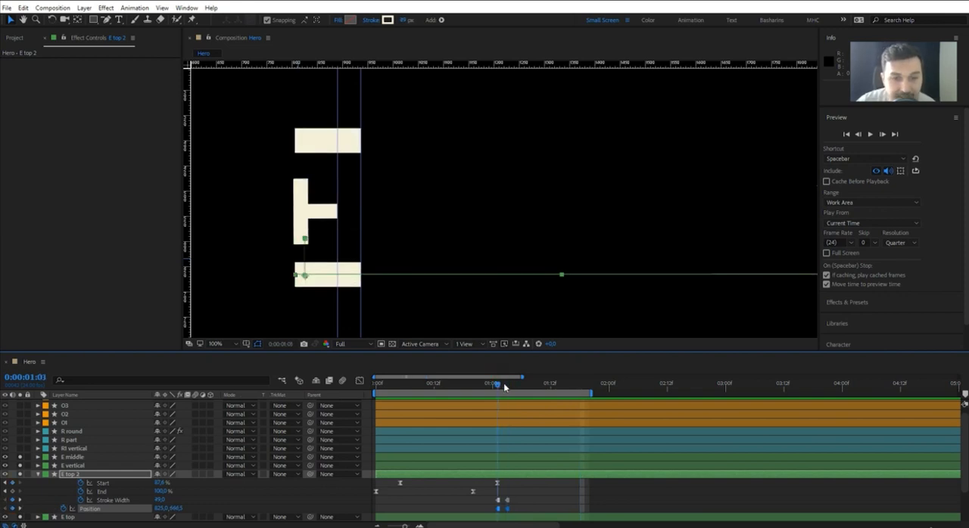
left_click(160, 501)
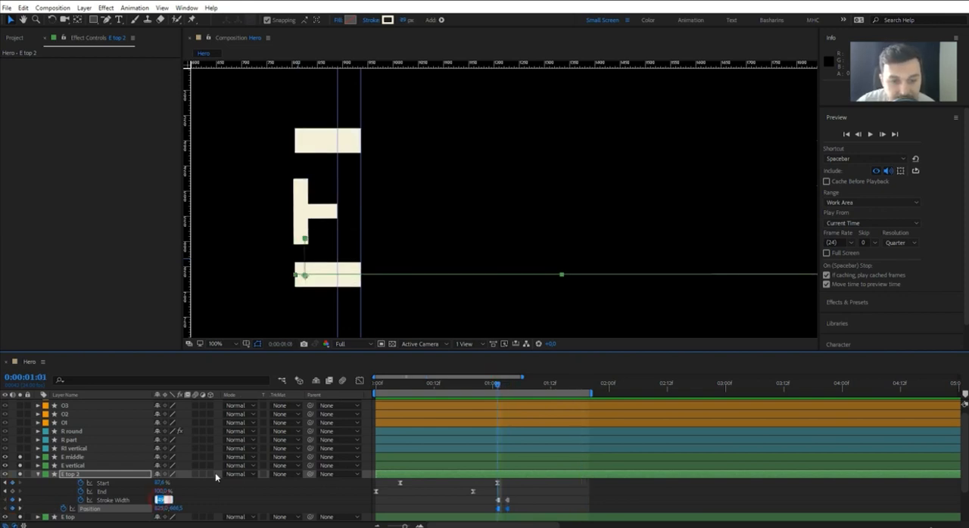
key("Return")
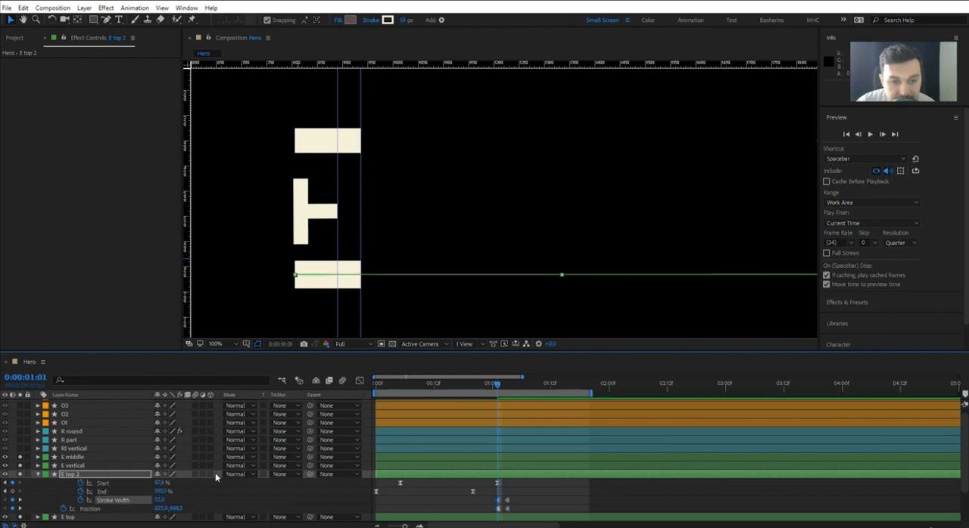
key("space")
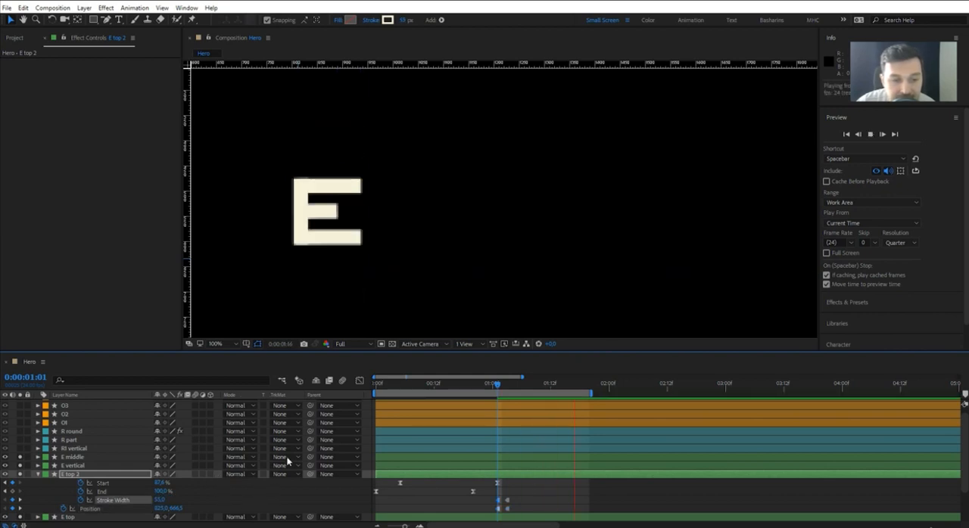
key("space")
Rename the E top 2 layer as Ebottom and collapse its properties.
key("Return")
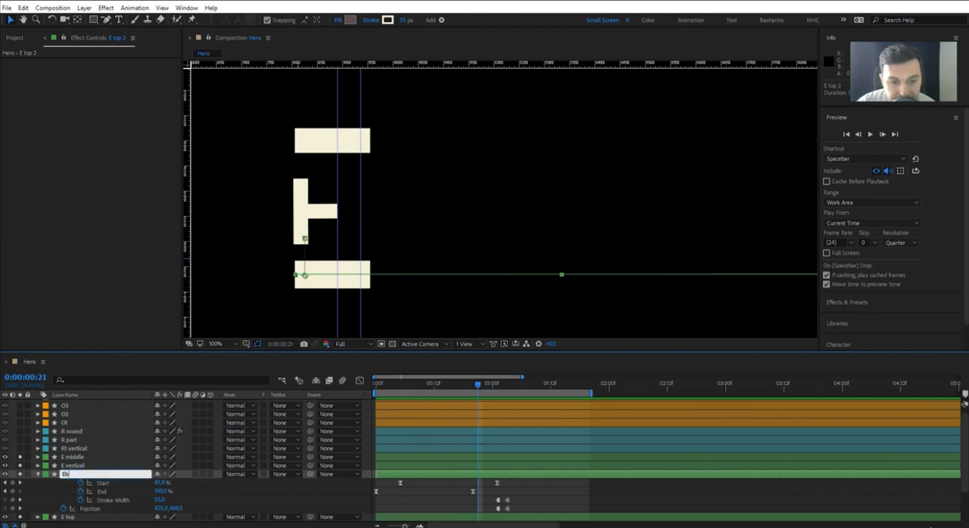
type("Ebottom")
key("Return")
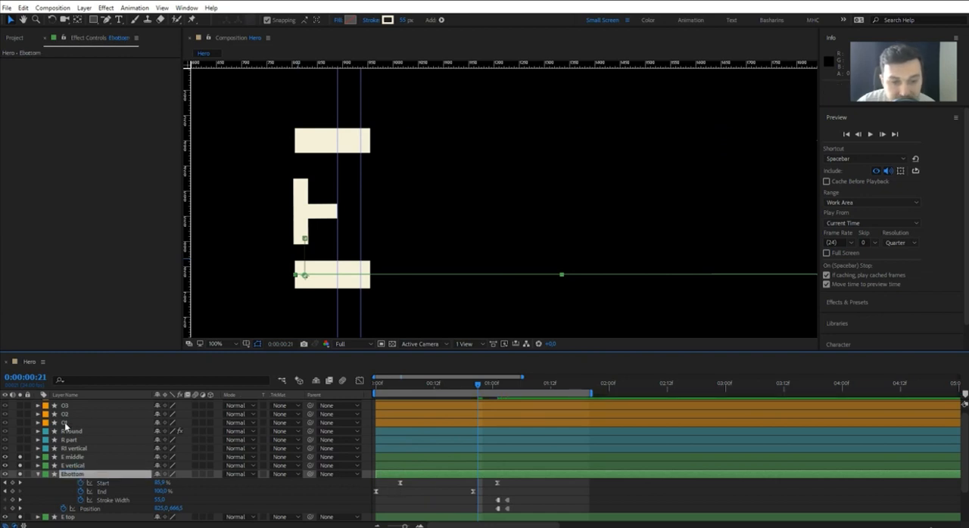
left_click(38, 474)
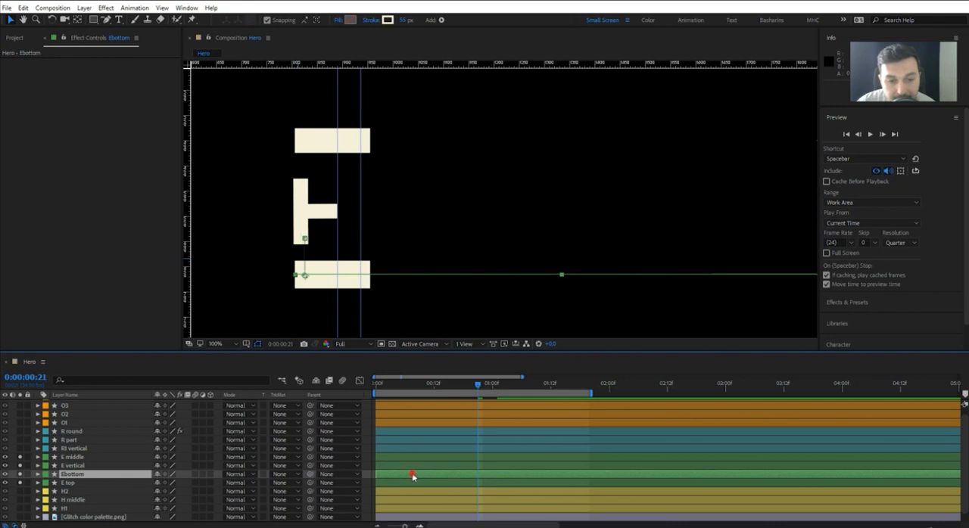
Shift the Ebottom layer about two frames later in time and preview the animation from the start.
left_click_drag(412, 477, 421, 476)
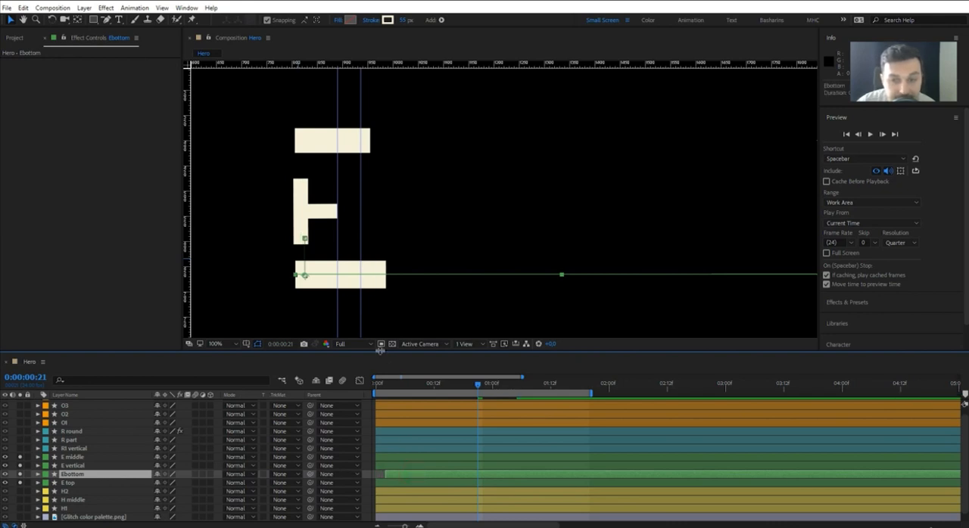
left_click(378, 385)
key("space")
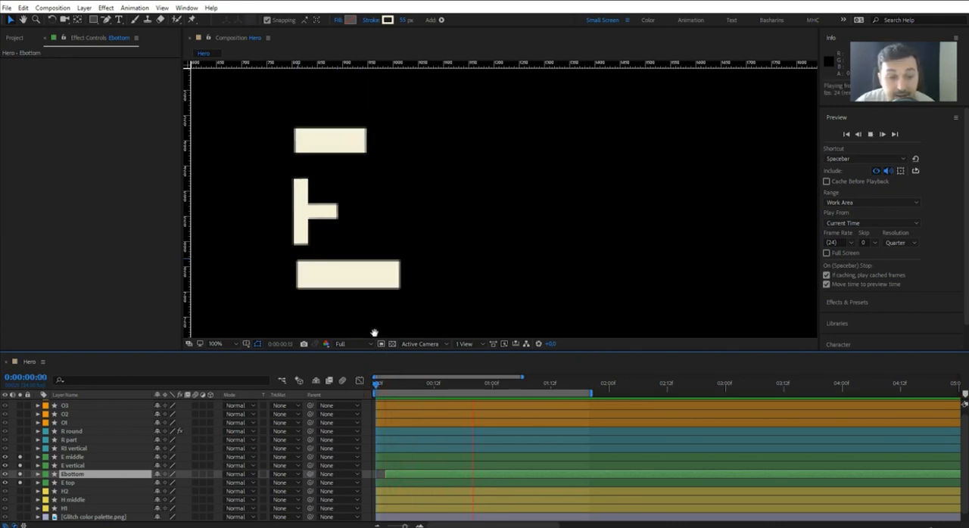
key("space")
Duplicate the Ebottom layer at 0:00:01:05, reveal the copy's keyframed properties and collapse the original.
left_click(458, 384)
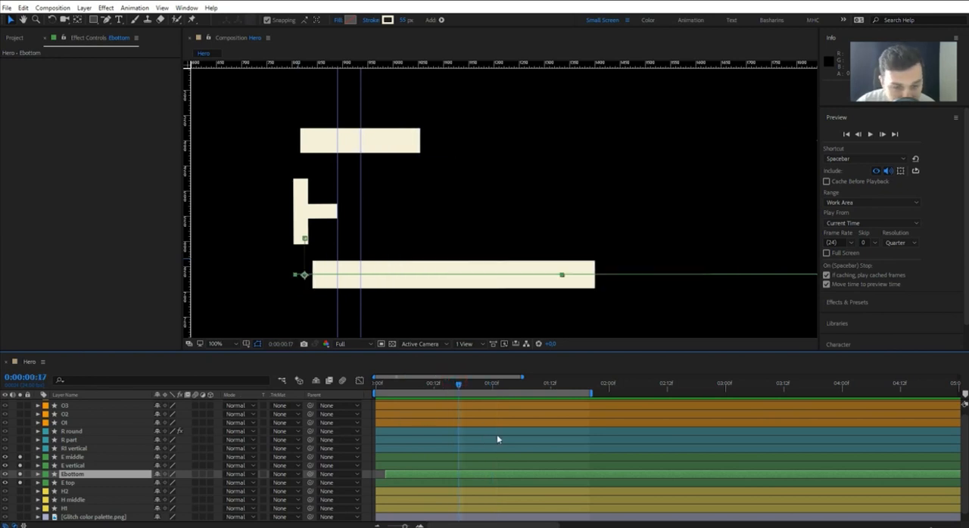
key("u")
left_click(520, 389)
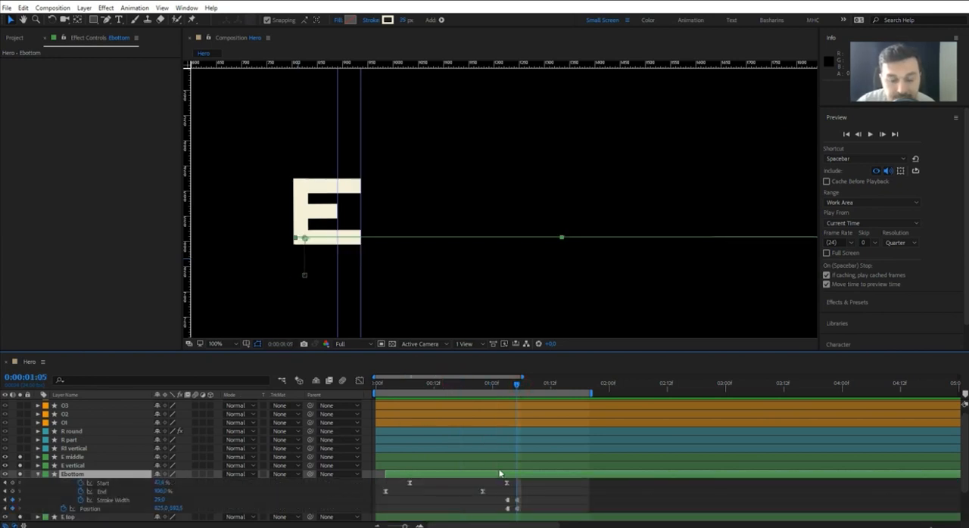
key("ctrl+d")
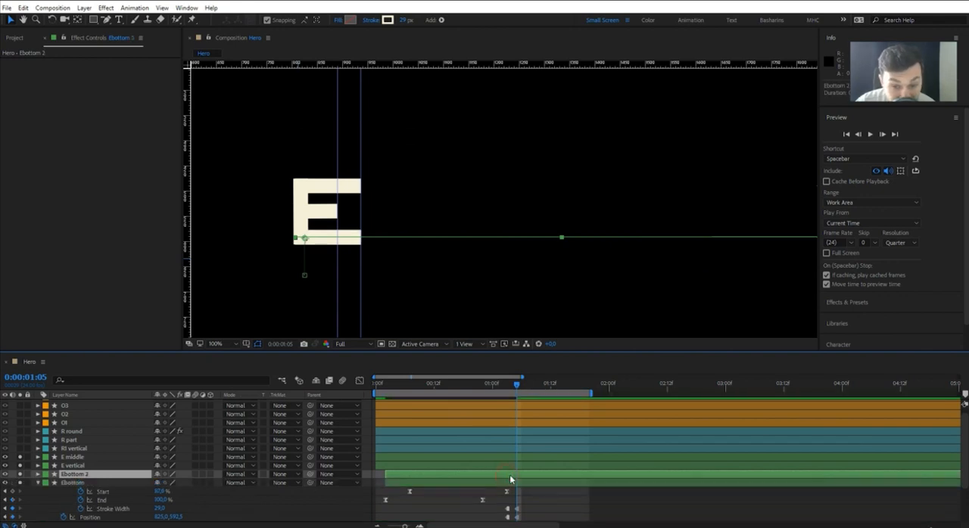
key("u")
scroll(504, 478, "down", 1)
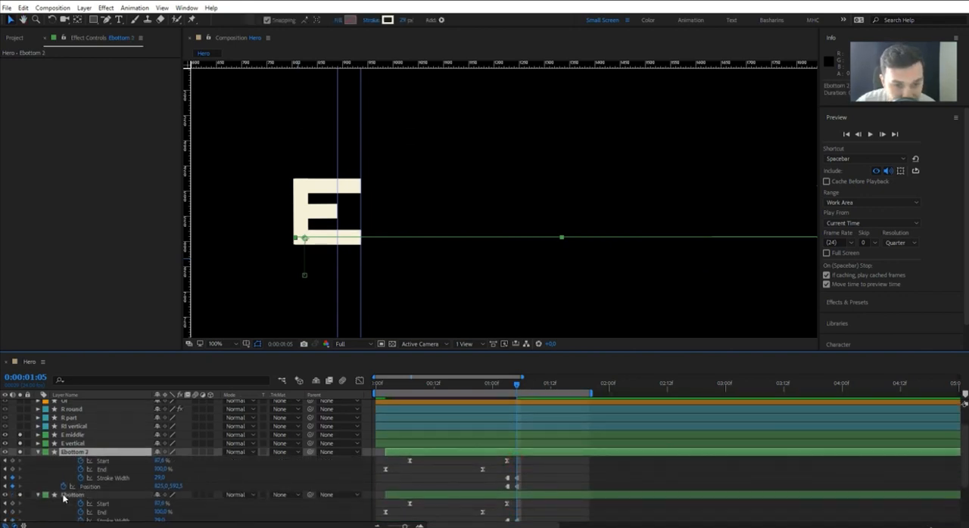
left_click(38, 495)
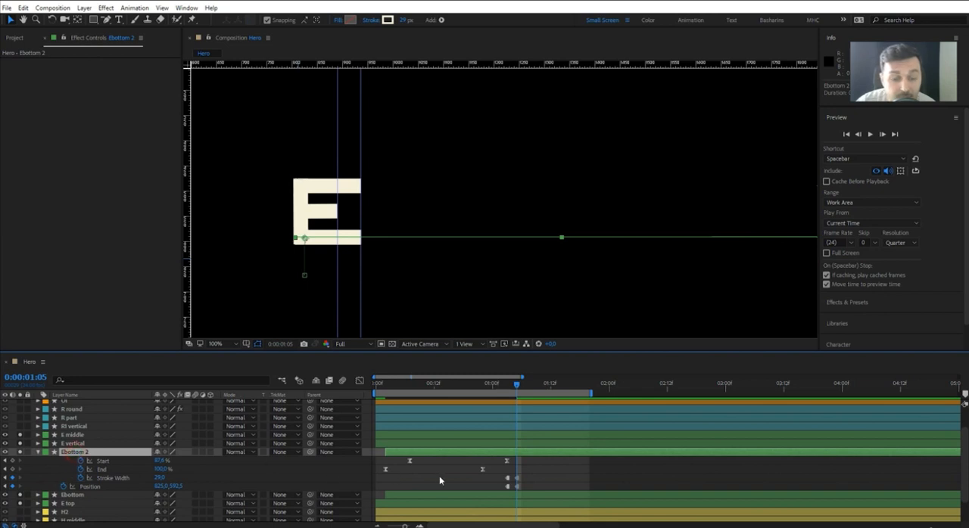
Remove the Stroke Width and Position keyframes from Ebottom 2 and move it up to 825.0, 540.5 as the E's middle bar.
left_click(78, 485)
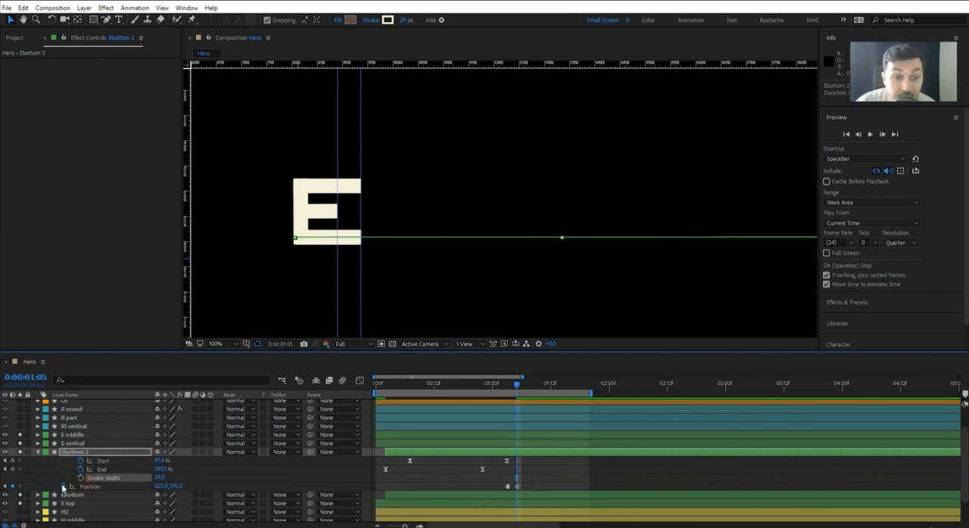
left_click(399, 454)
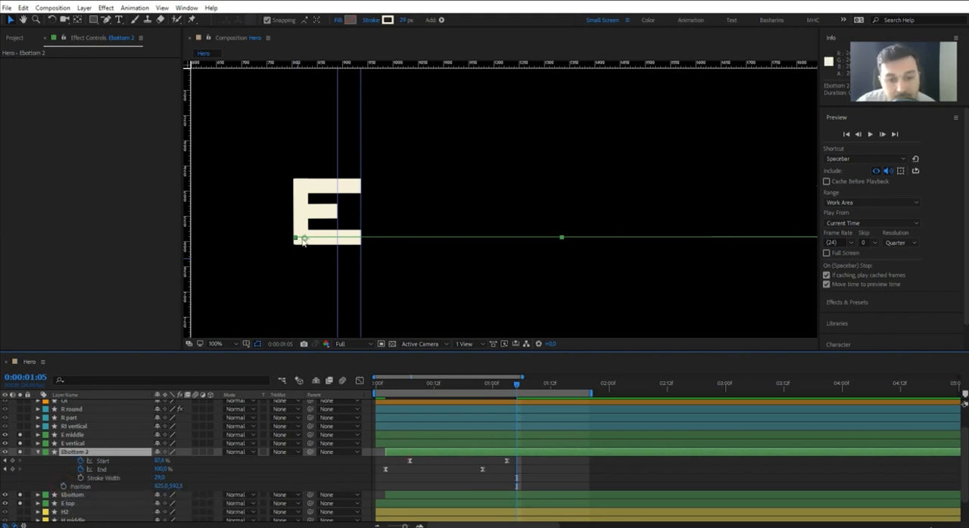
left_click_drag(303, 239, 304, 214)
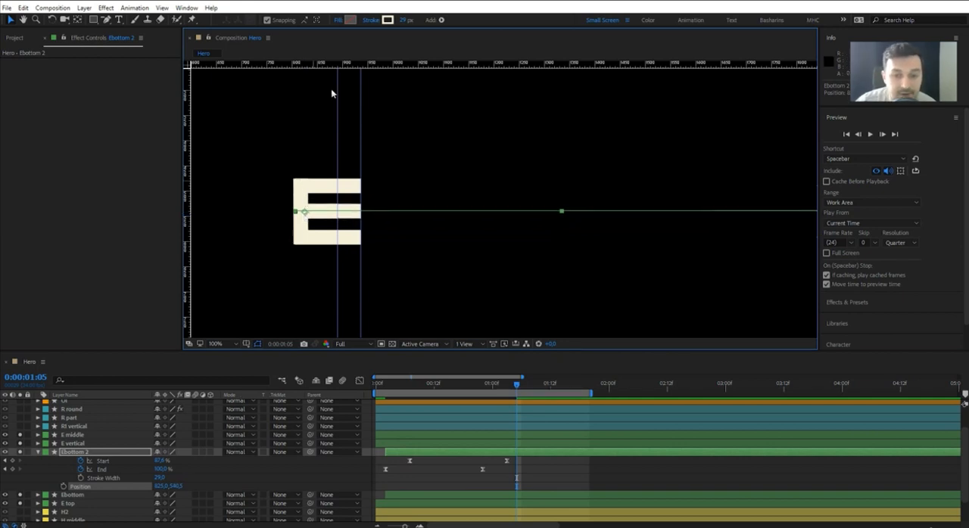
Go to 0:00:01:03 and delete the old E middle layer.
left_click(509, 384)
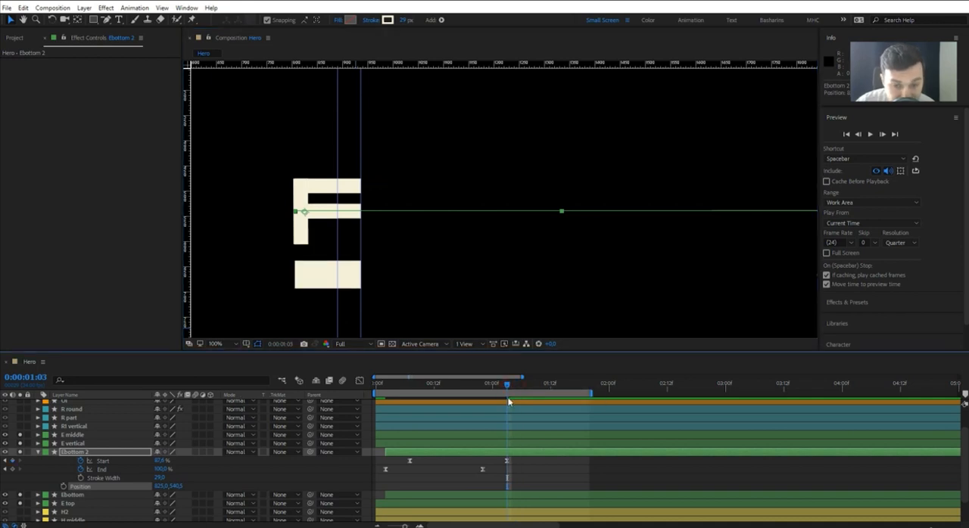
left_click(493, 449)
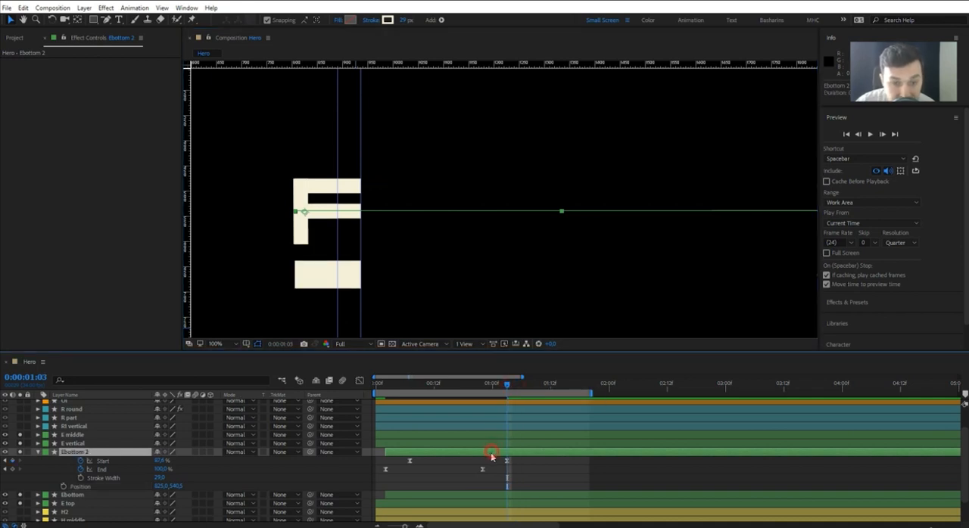
left_click(66, 495)
left_click(72, 452)
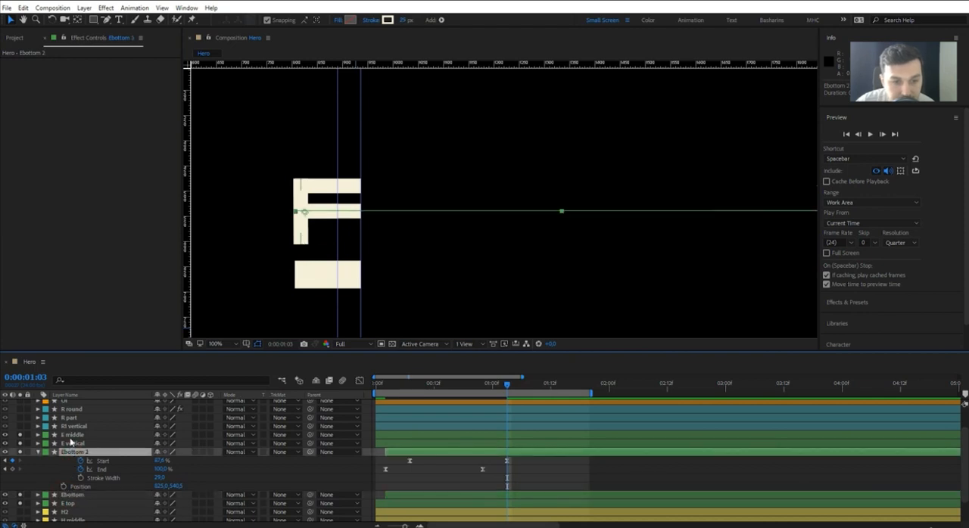
left_click(71, 436)
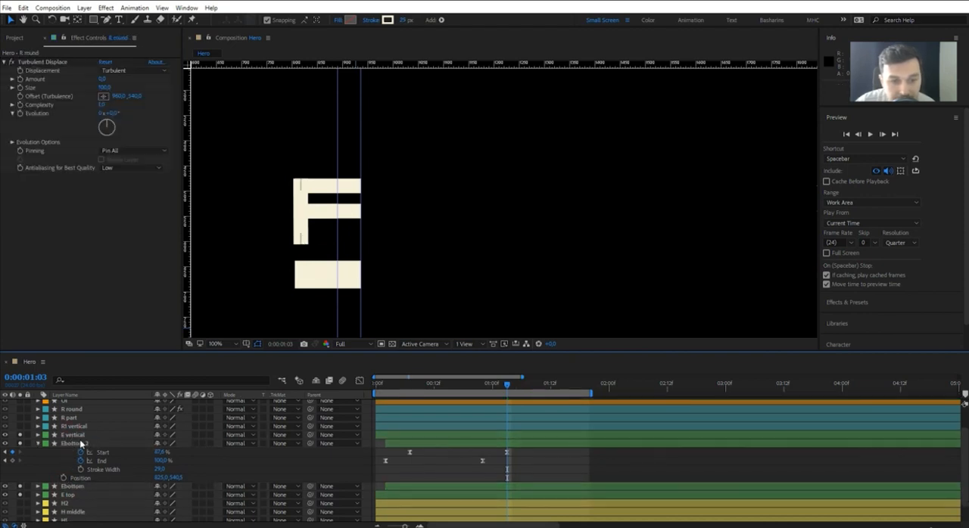
key("Delete")
Set the Ebottom 2 layer's Start to 92% at 0:00:01:03 and preview the shortened middle bar.
left_click(68, 438)
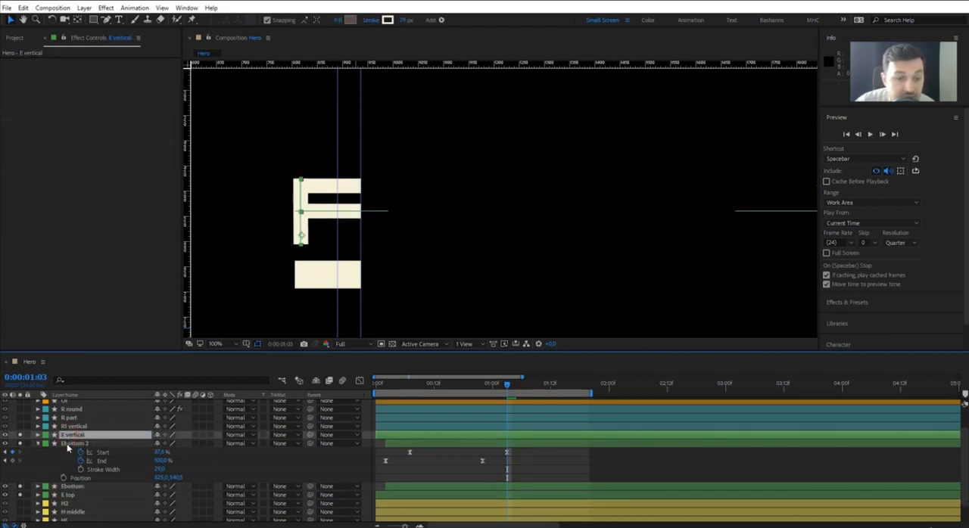
left_click(68, 445)
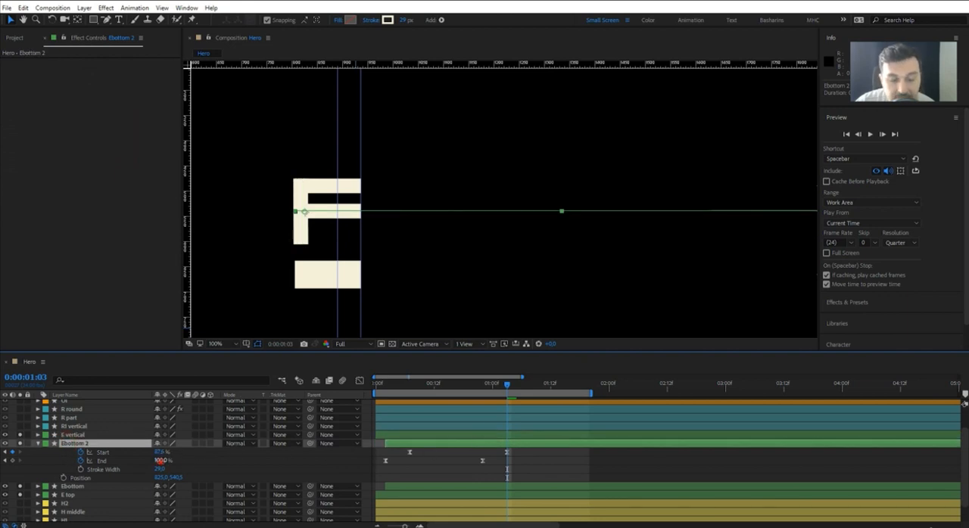
mouse_move(160, 460)
left_mouse_down()
mouse_move(149, 461)
mouse_move(164, 453)
mouse_move(149, 453)
mouse_move(159, 453)
left_mouse_up()
key("space")
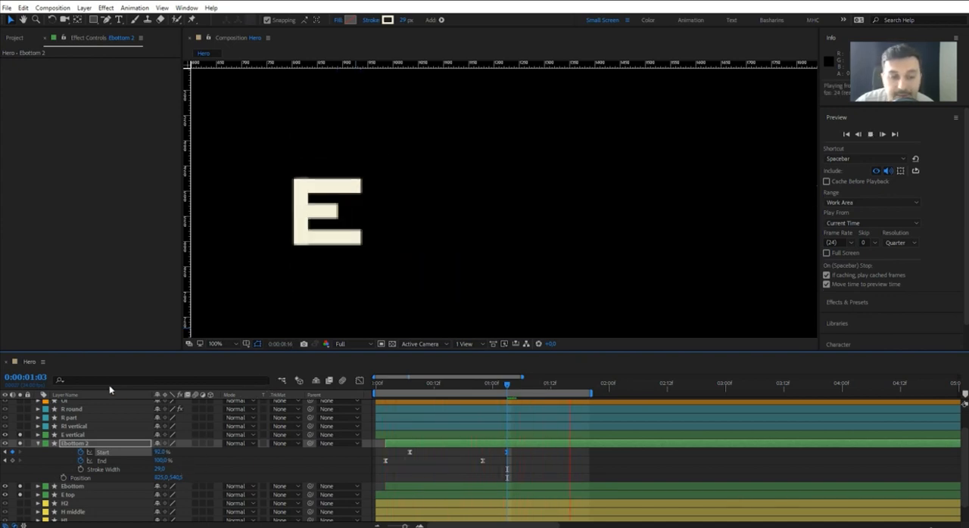
key("space")
left_click(38, 444)
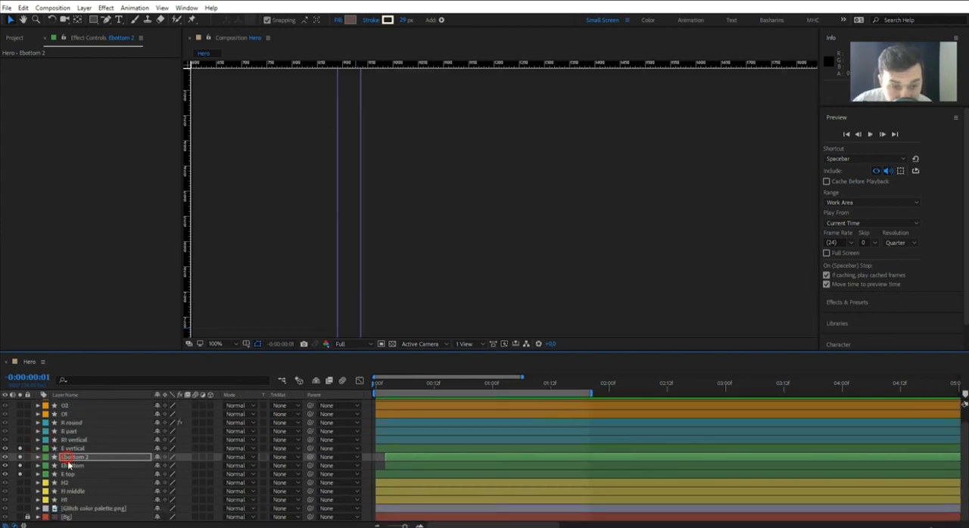
Go to 0:00:00:21 and place a vertical guide along the centre line of the E vertical stroke.
left_click(456, 387)
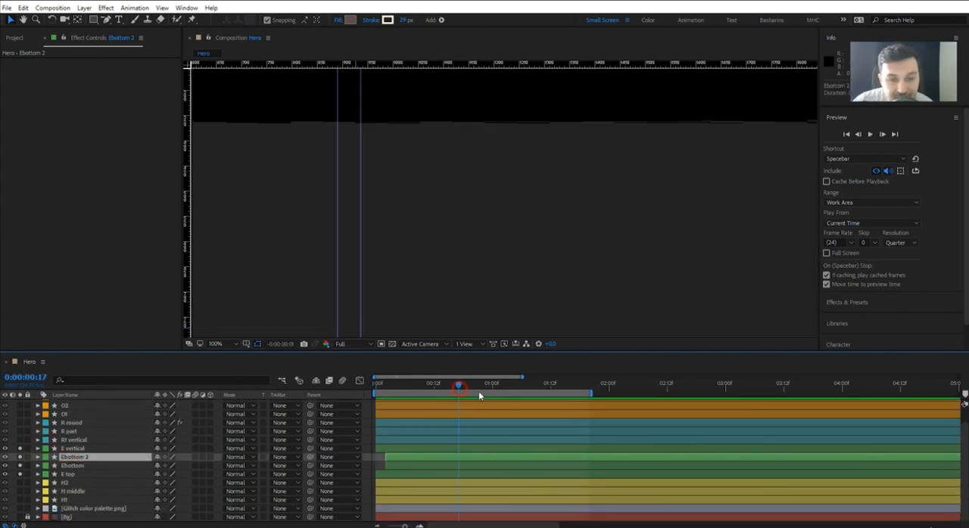
left_click(479, 388)
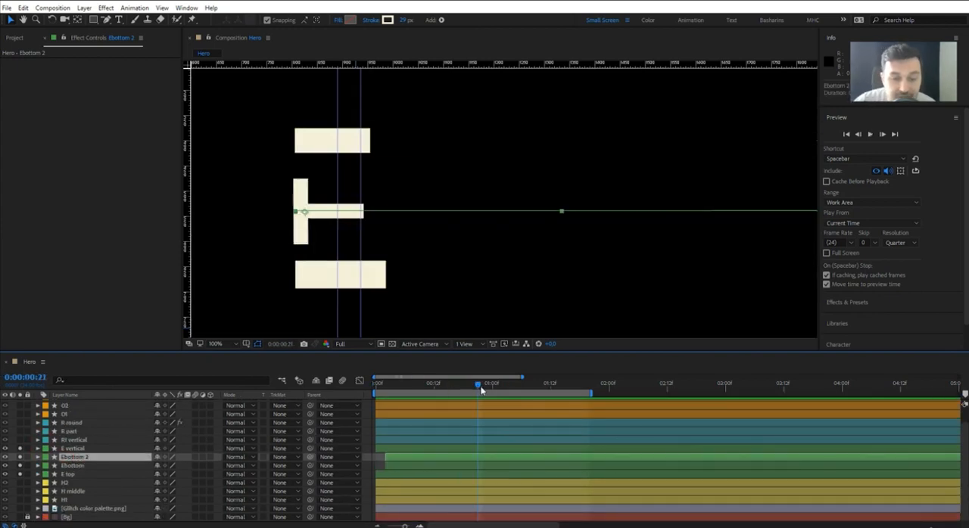
left_click(67, 448)
left_click_drag(189, 216, 301, 216)
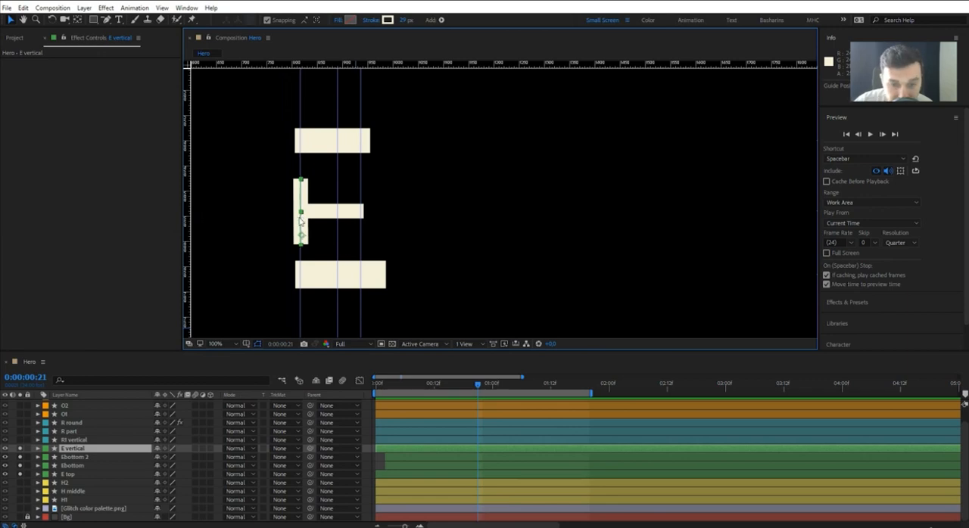
Duplicate the Ebottom layer, move the copy above E vertical and reveal its keyframed properties.
left_click(71, 466)
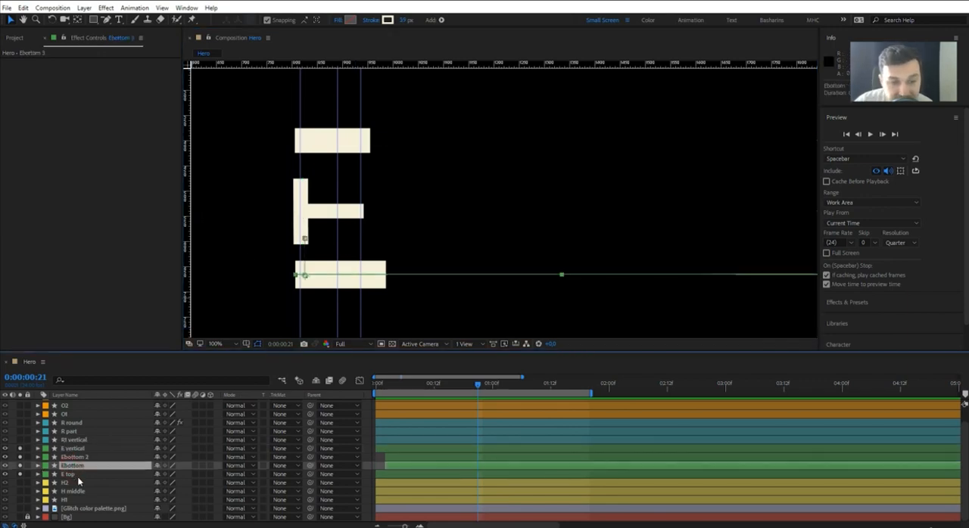
key("ctrl+d")
left_click_drag(75, 466, 115, 455)
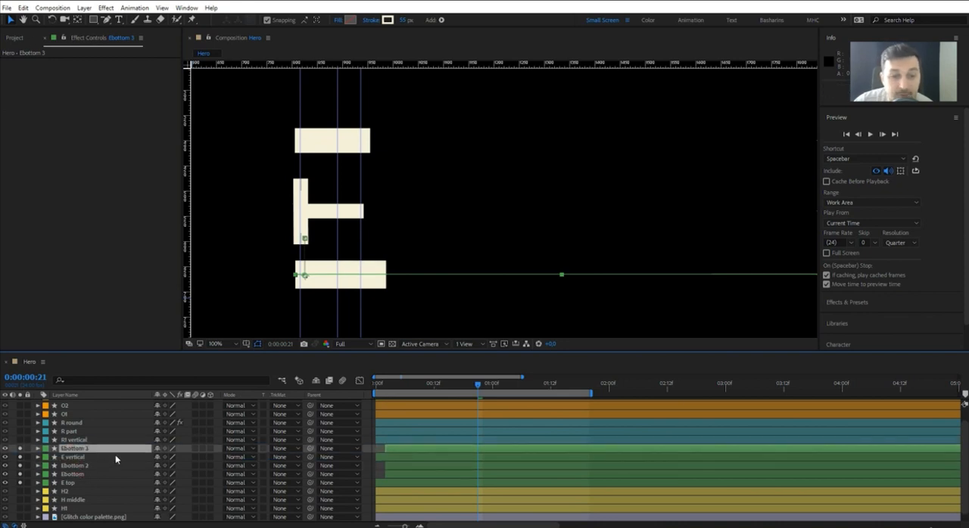
key("u")
Remove the Position and Stroke Width keyframes from Ebottom 3 at 0:00:01:05.
left_click(517, 385)
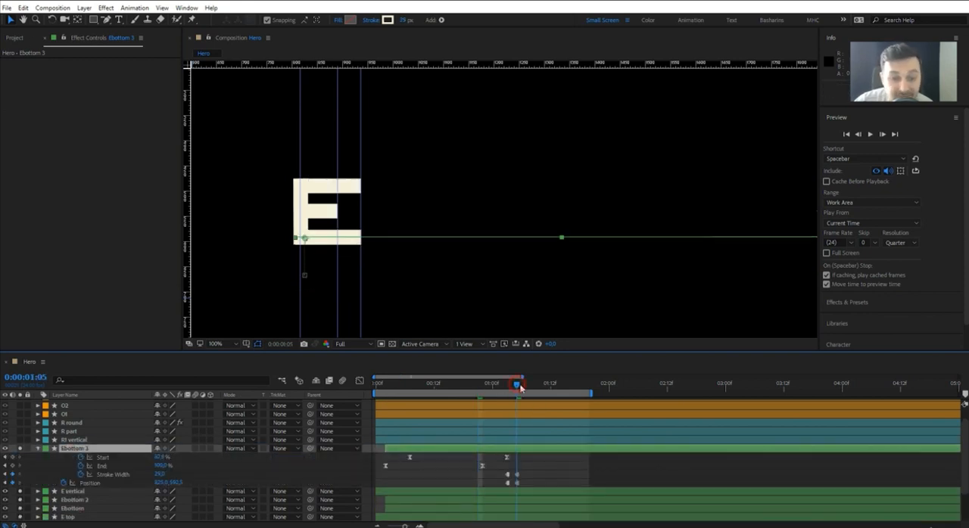
left_click(63, 483)
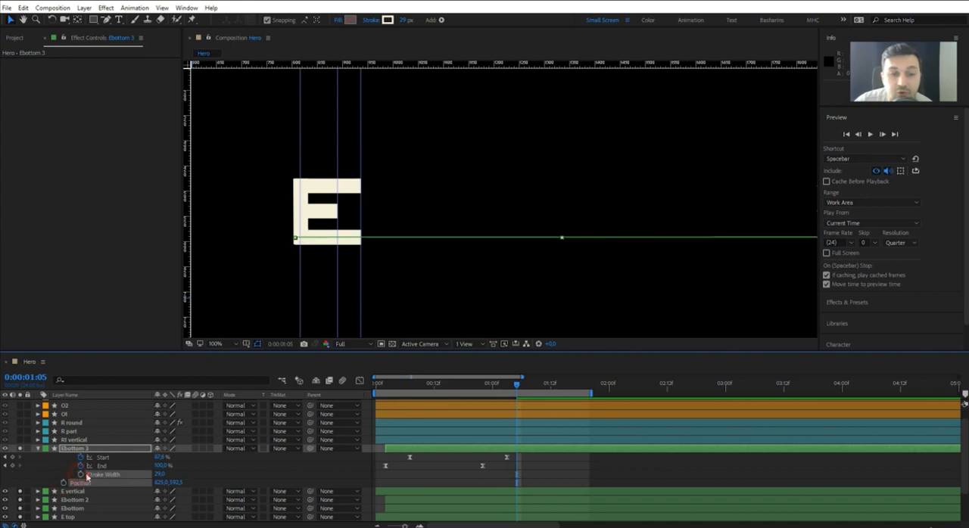
left_click(87, 450)
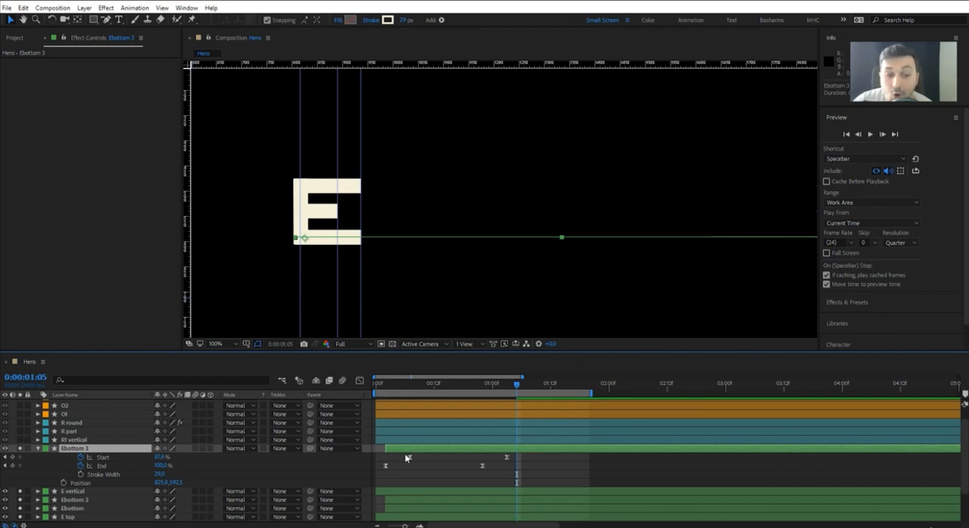
left_click(407, 451)
Set the Ebottom 3 layer's Rotation to 0° so that the bar stands vertical.
key("r")
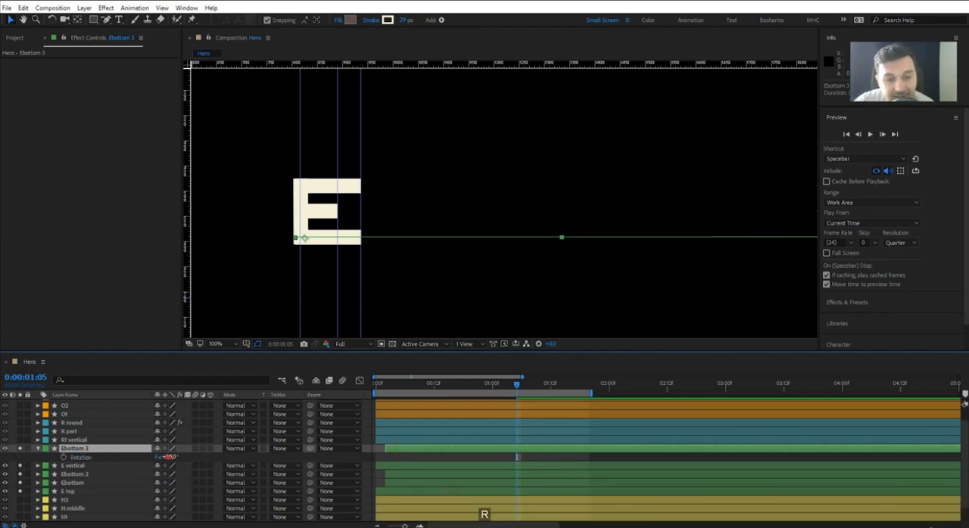
left_click(166, 457)
type("0")
key("Return")
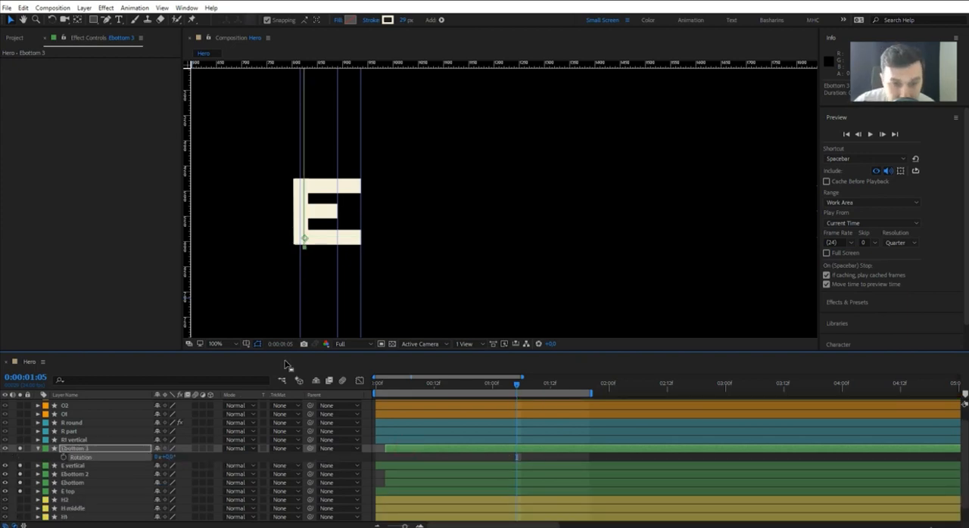
Nudge the Ebottom 3 bar onto the guide at the E's vertical stroke, flush with the letter's outer edges.
key("Left")
key("Left")
key("shift+Left")
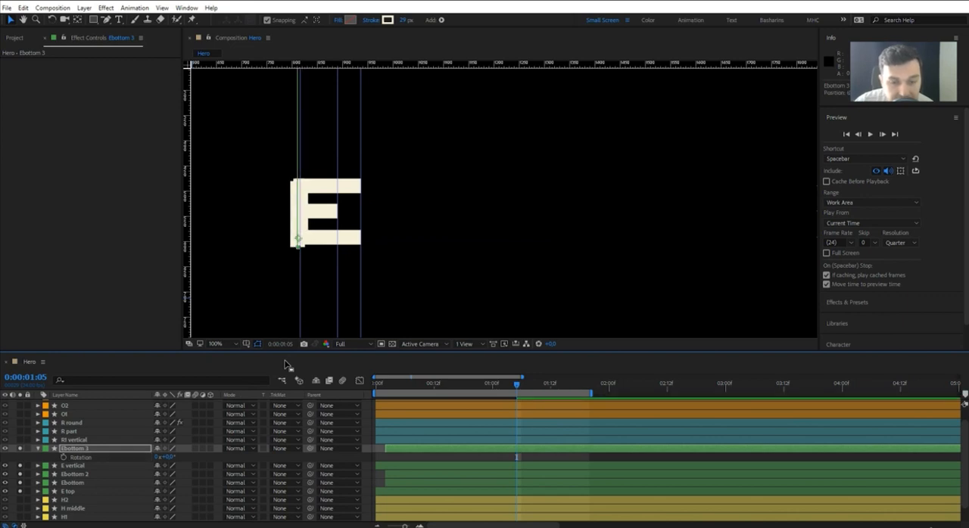
key("Right")
key("Right")
key("Right")
key("Right")
key("Right")
key("Right")
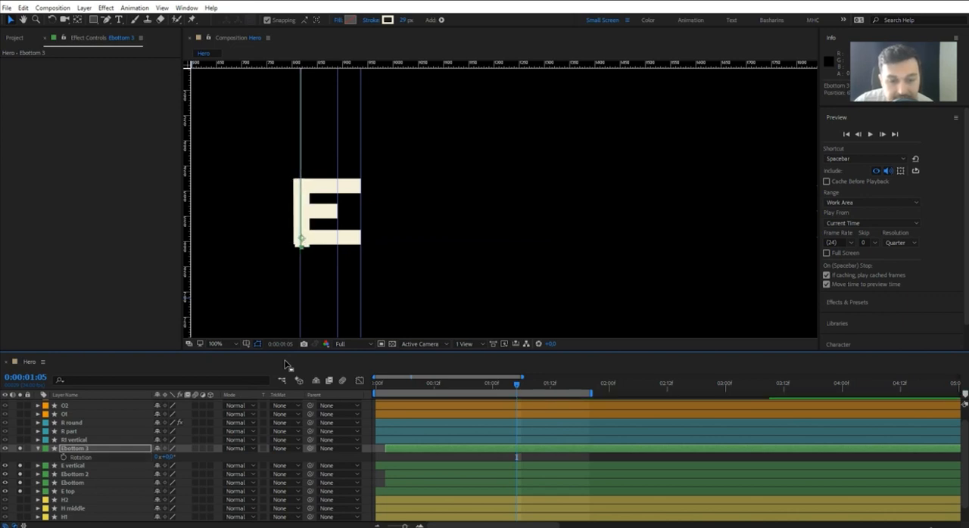
key("Left")
key("Left")
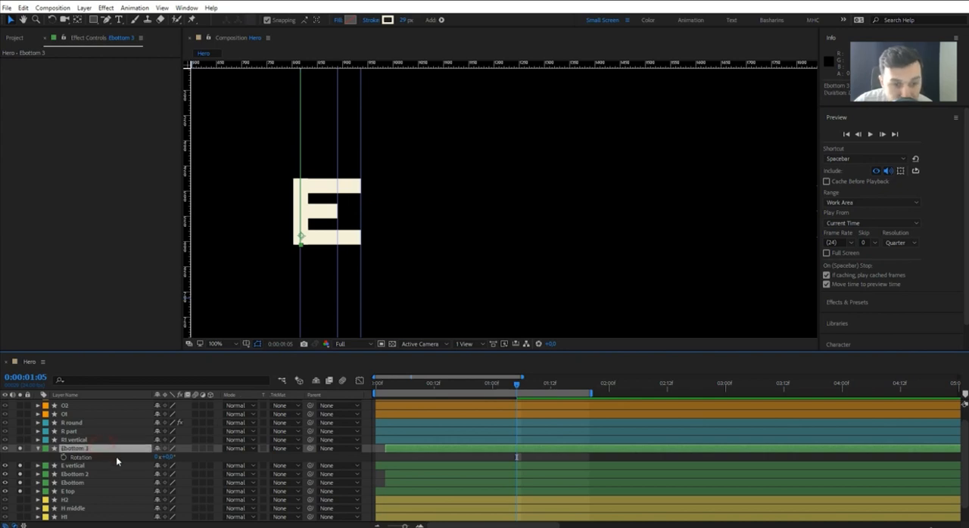
Shift all five E layers, from E top through Ebottom 3, together about four frames later in time.
left_click(387, 490, "shift")
left_click_drag(394, 451, 415, 448)
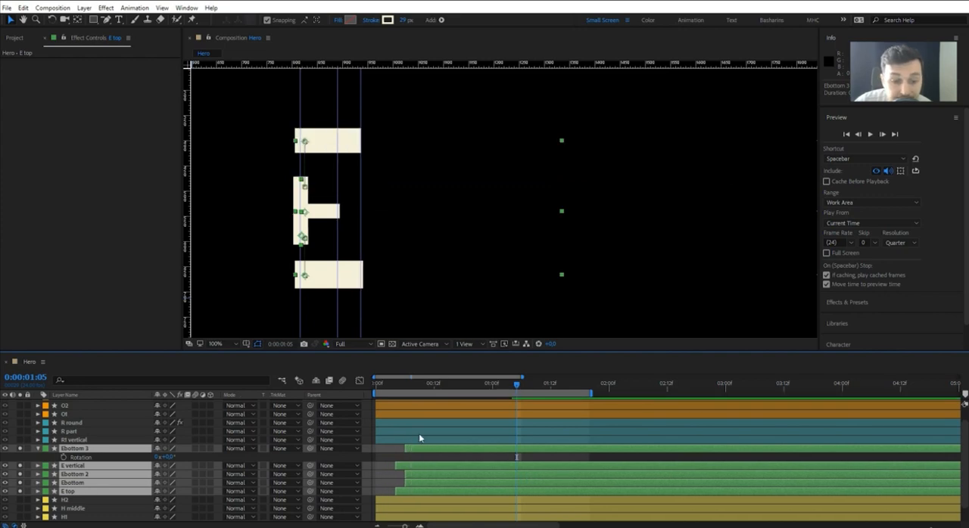
Delete the original E vertical layer and preview the E animation from the start of the composition.
left_click(64, 450)
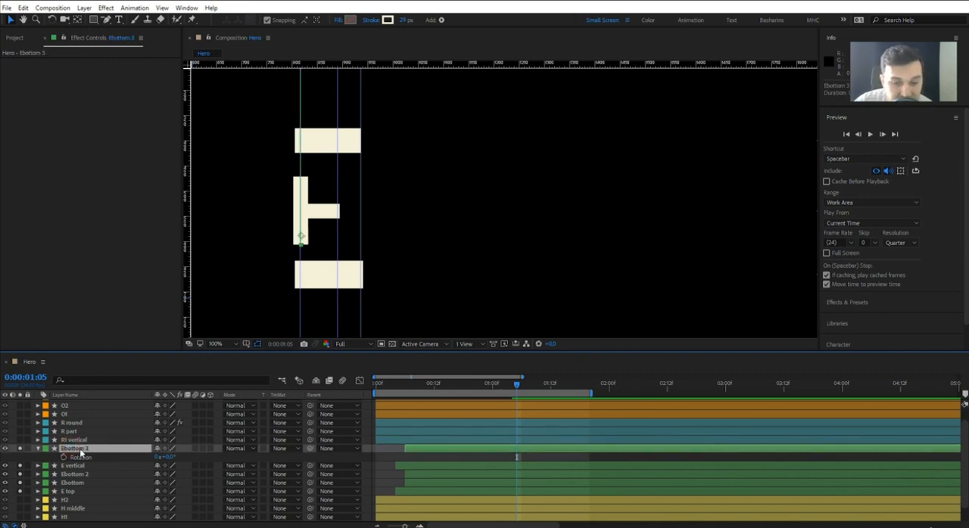
left_click(76, 466)
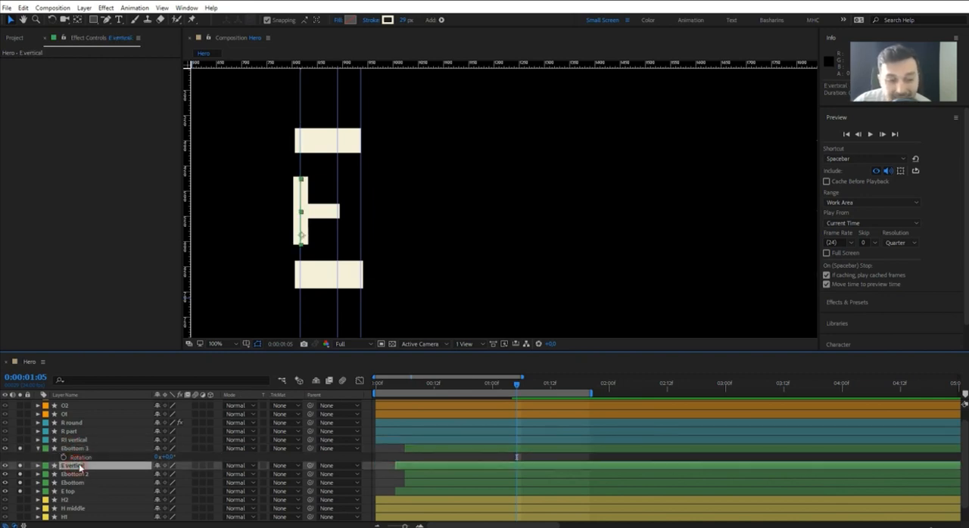
key("Delete")
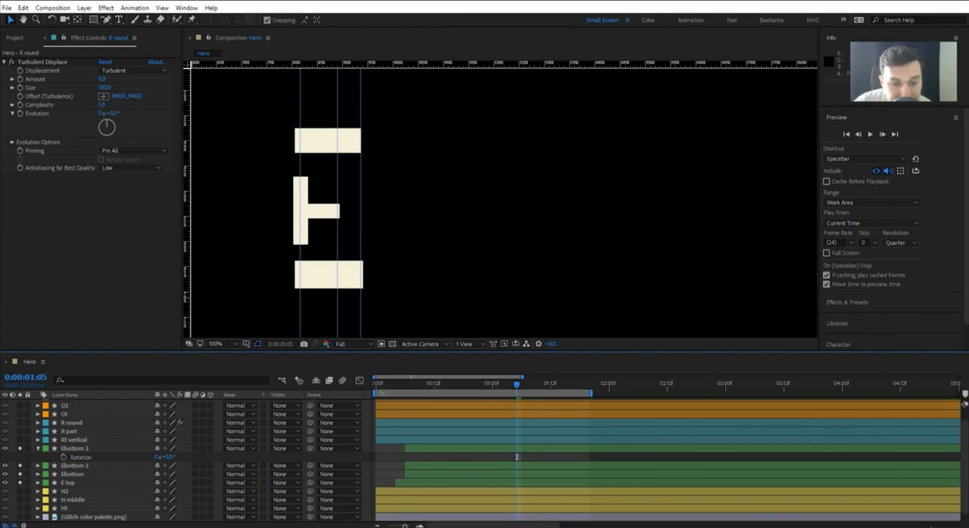
left_click(378, 385)
key("space")
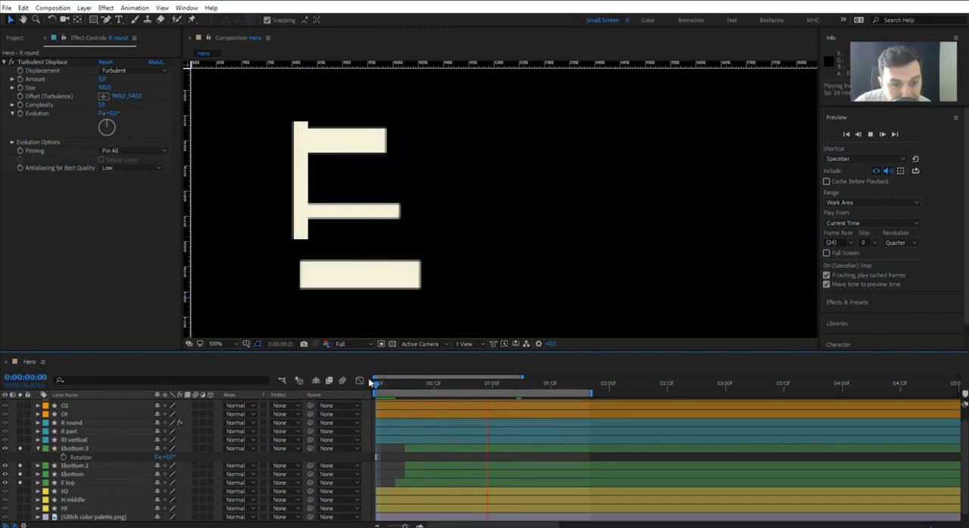
key("space")
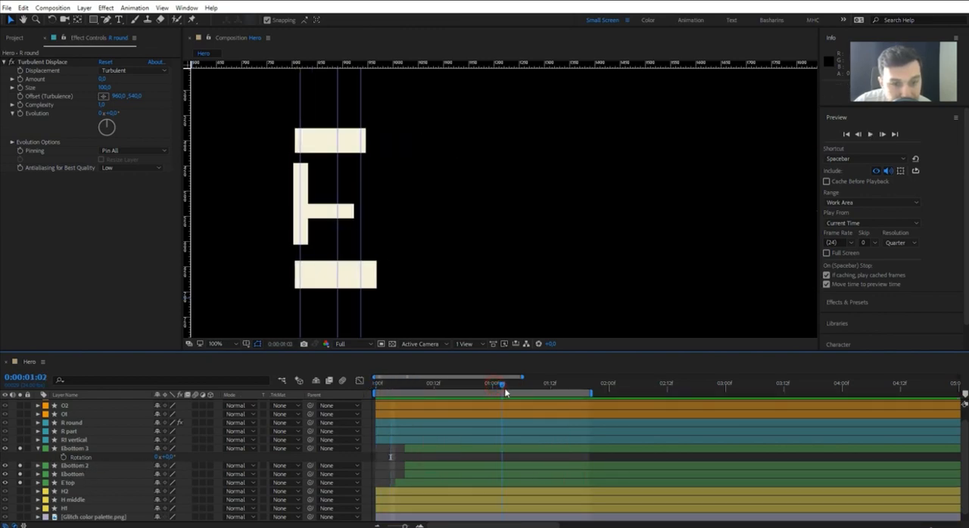
Rename the Ebottom 3 layer as E vertical.
left_click(472, 450)
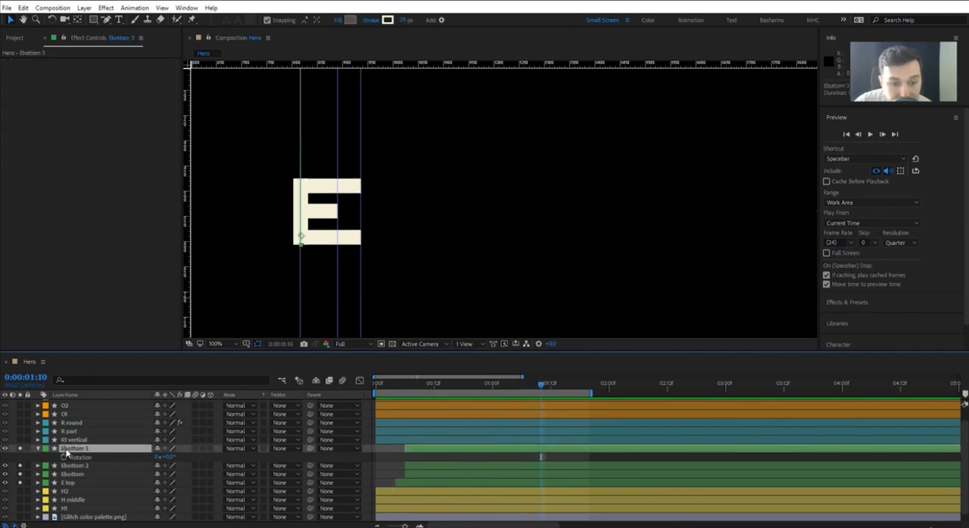
key("Return")
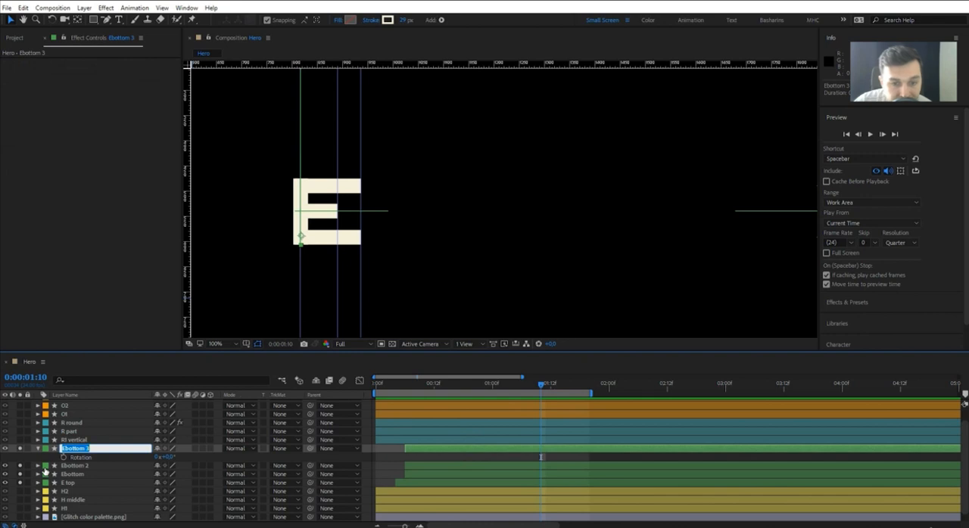
type("E vertical")
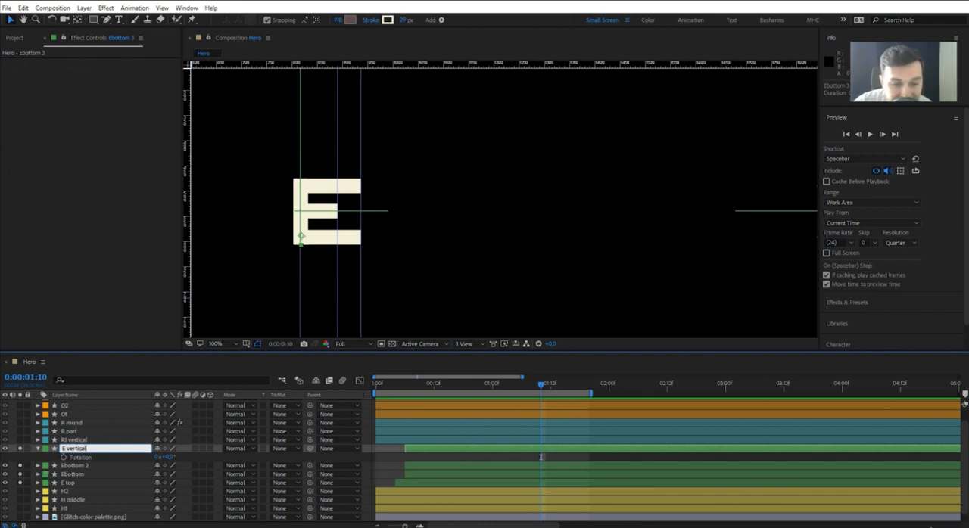
key("Return")
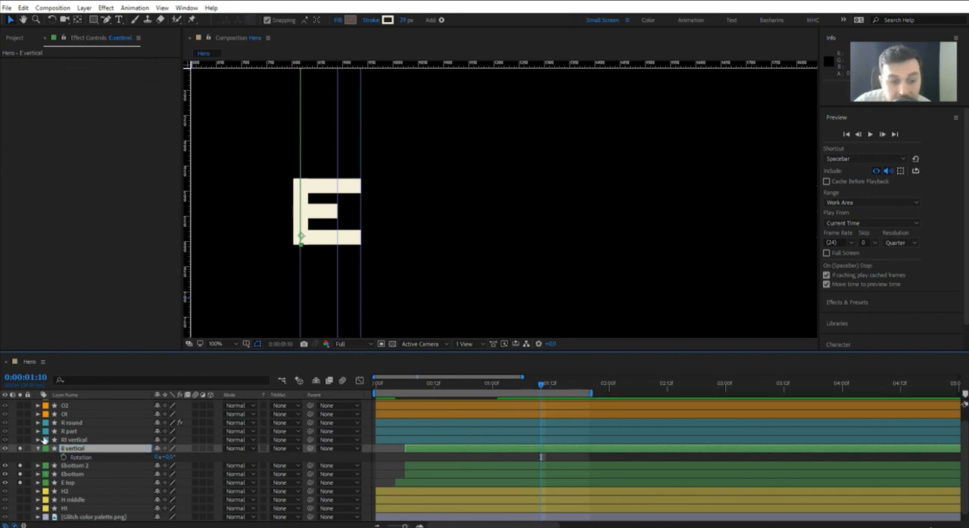